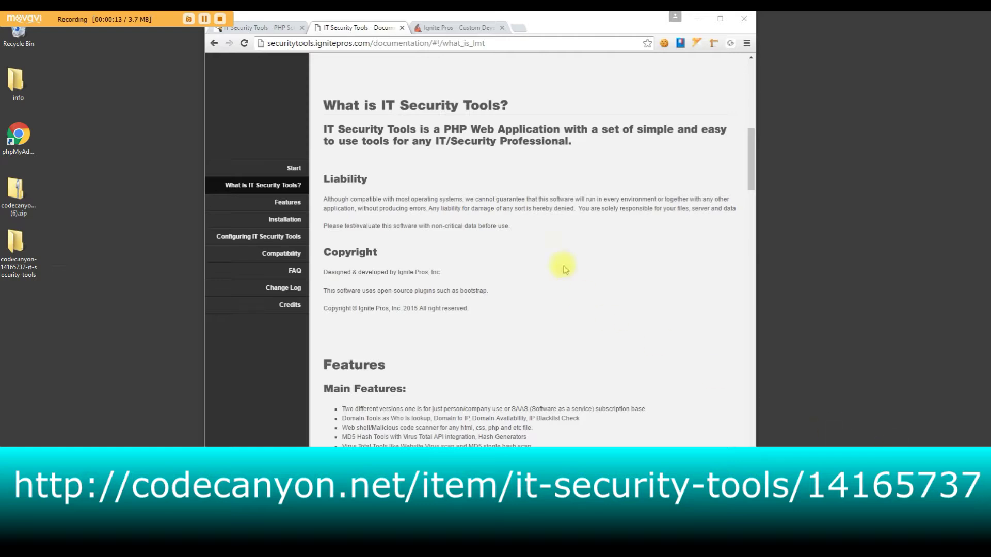
# Switch Chrome to the Ignite Pros custom development page, then minimize it to the desktop
pyautogui.click(442, 28)
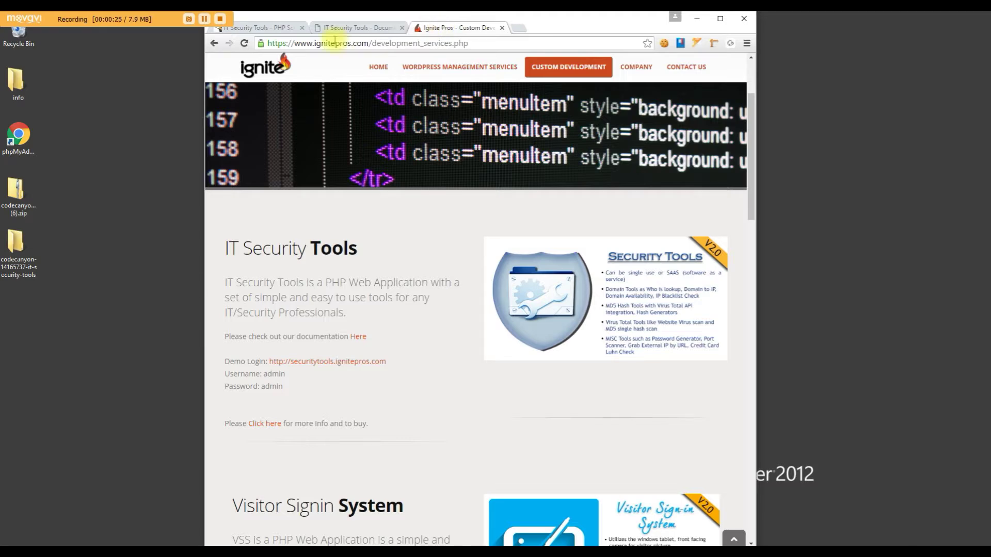
pyautogui.click(702, 23)
pyautogui.click(18, 191)
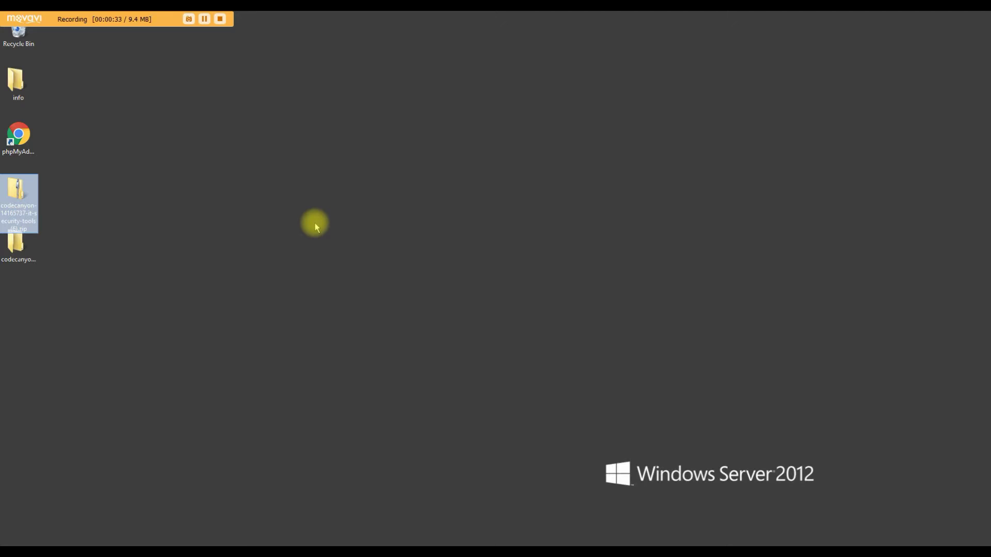
# Open codecanyon > securitytools_version_1.0.3 > securitytools_v2 (SAAS Version) and launch a second Explorer window
pyautogui.doubleClick(15, 243)
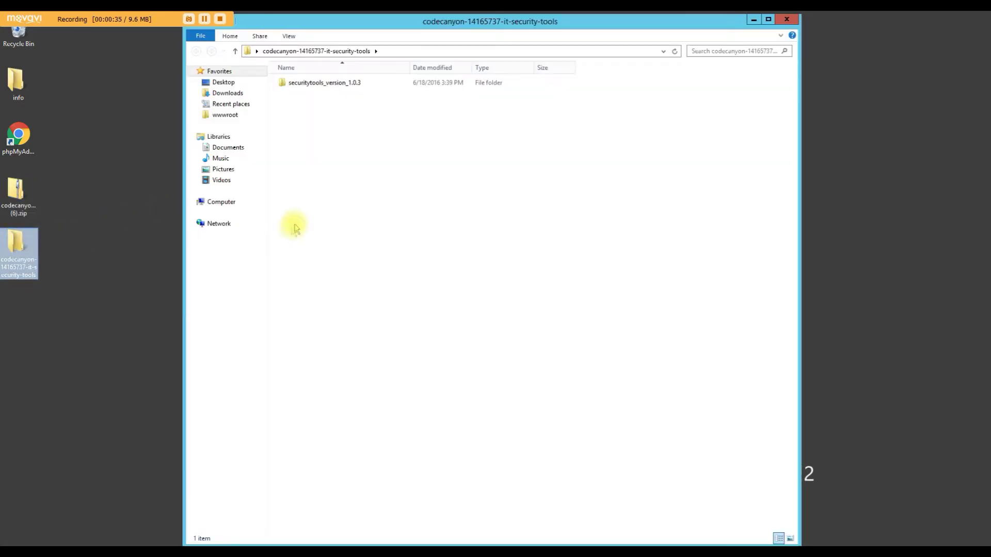
pyautogui.moveTo(332, 23); pyautogui.dragTo(334, 113)
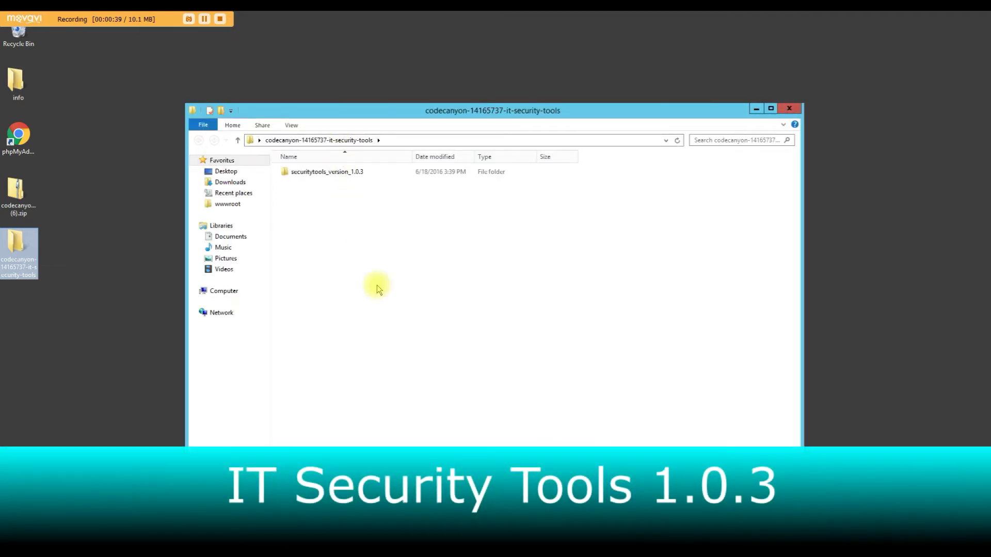
pyautogui.doubleClick(354, 172)
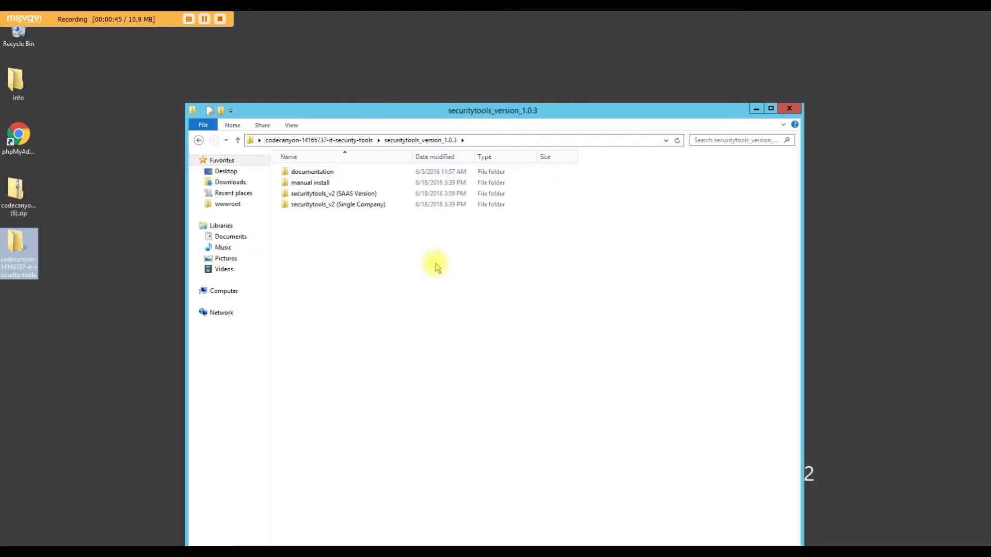
pyautogui.doubleClick(368, 196)
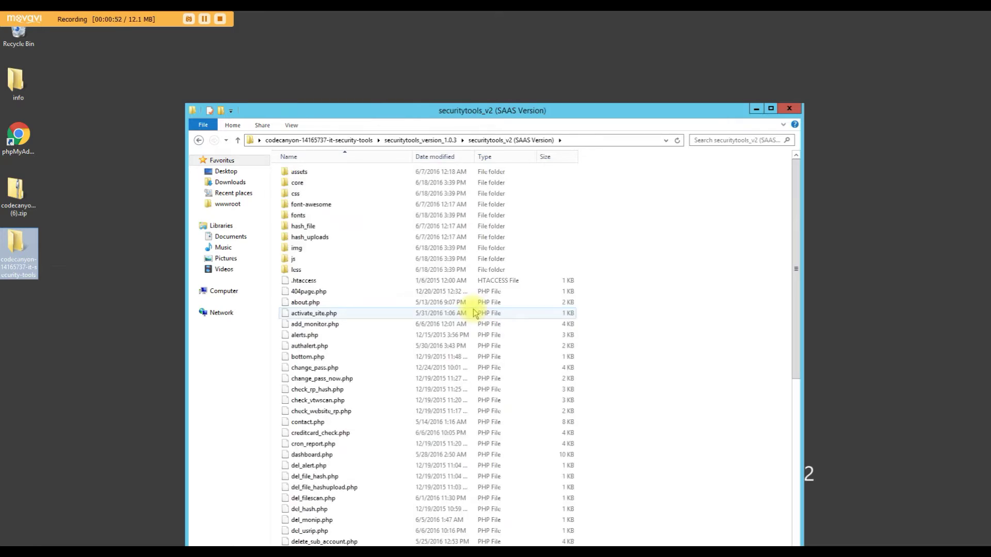
pyautogui.rightClick(45, 544)
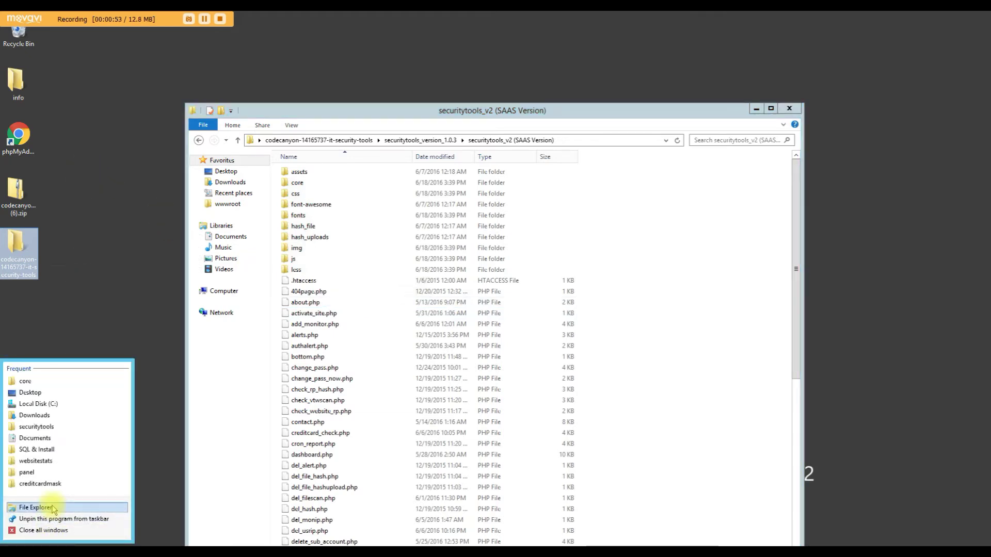
pyautogui.click(35, 508)
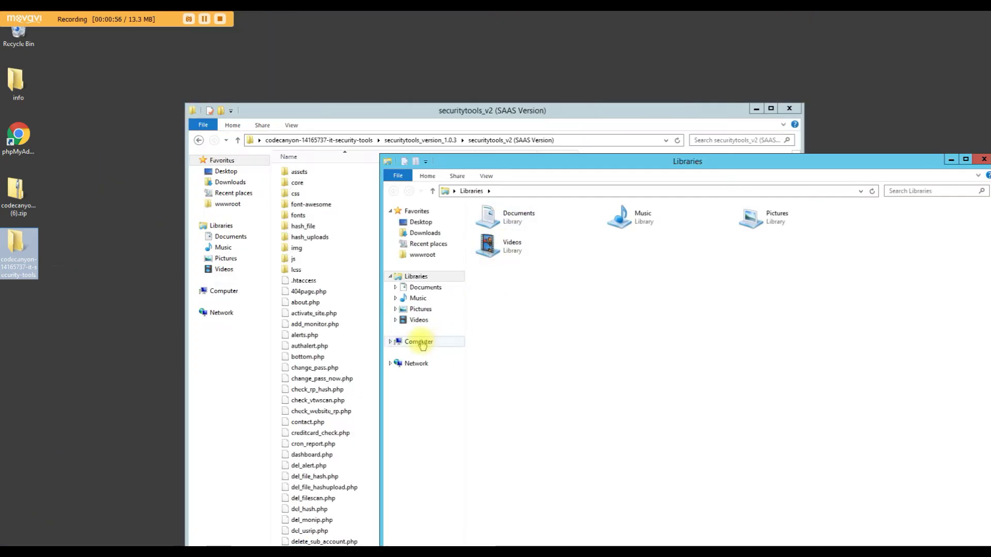
# Create a new folder named securitytools in C:\inetpub\wwwroot
pyautogui.click(418, 342)
pyautogui.doubleClick(548, 227)
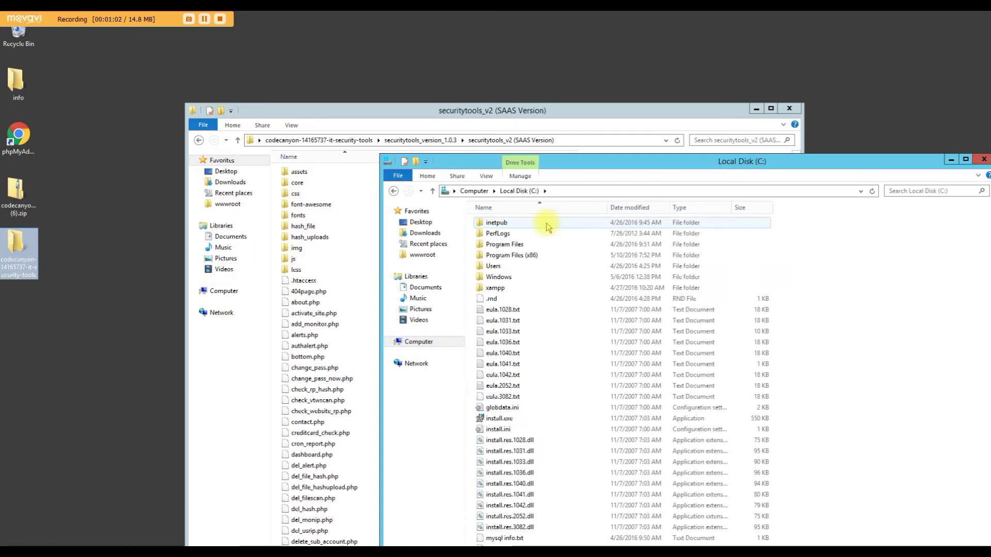
pyautogui.doubleClick(548, 227)
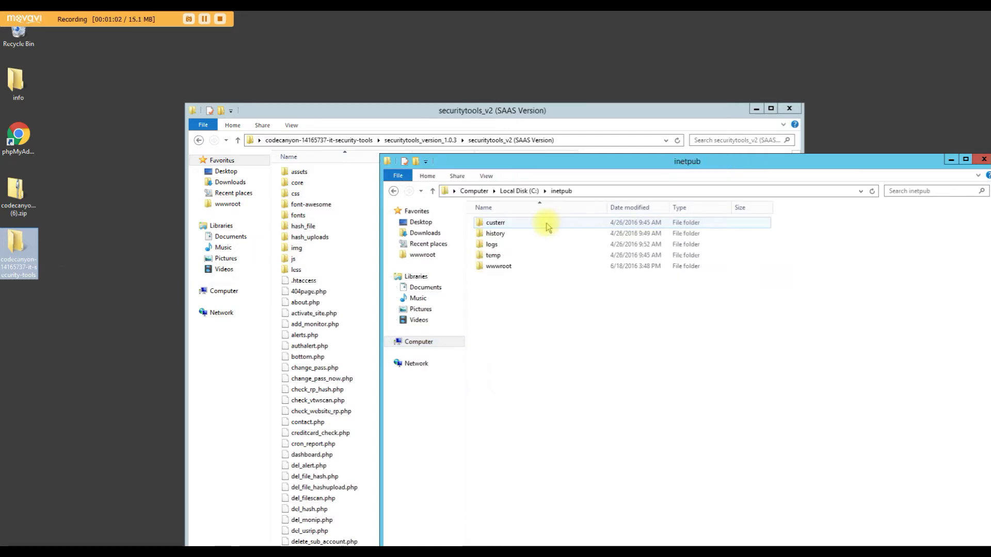
pyautogui.doubleClick(499, 266)
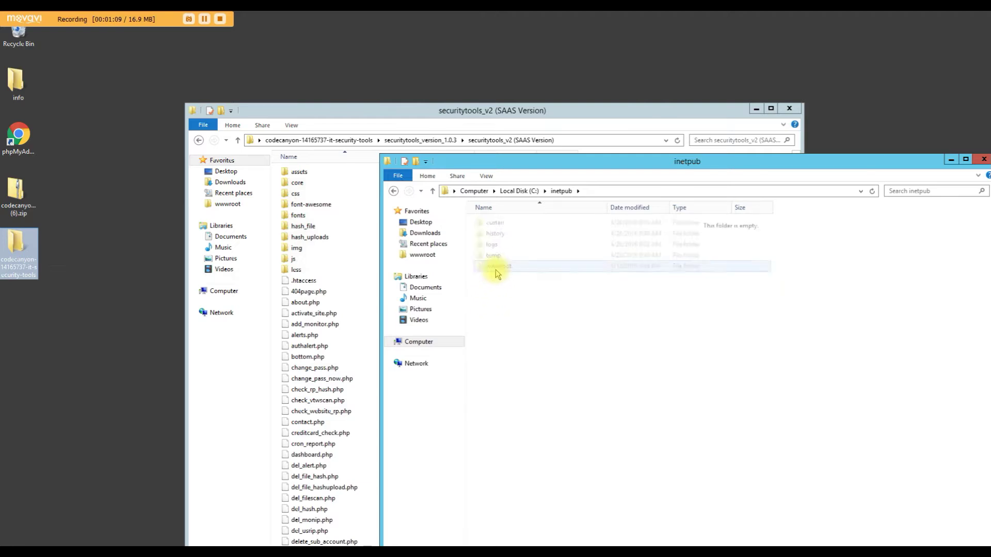
pyautogui.rightClick(501, 299)
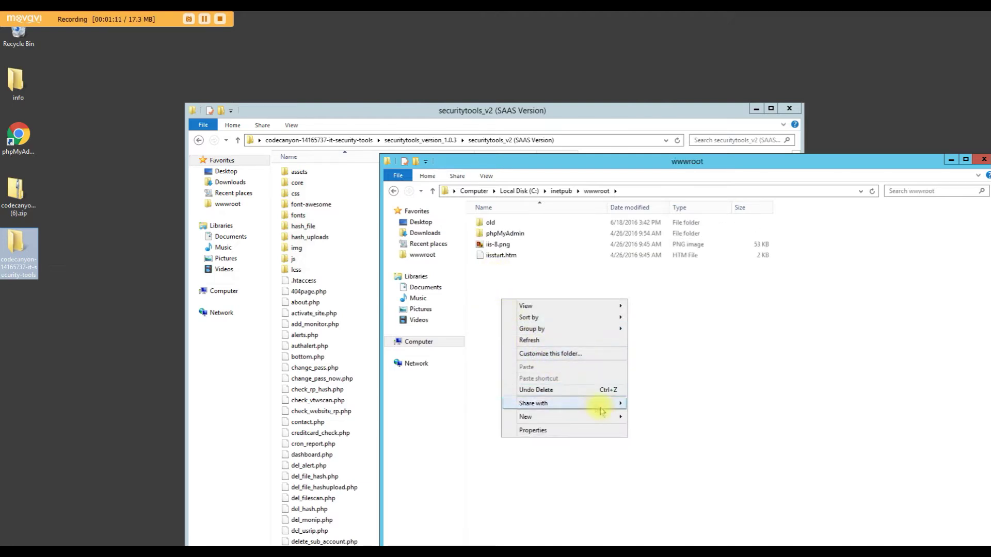
pyautogui.moveTo(610, 421)
pyautogui.click(643, 418)
pyautogui.write('securitytools')
pyautogui.press('Return')
pyautogui.press('Return')
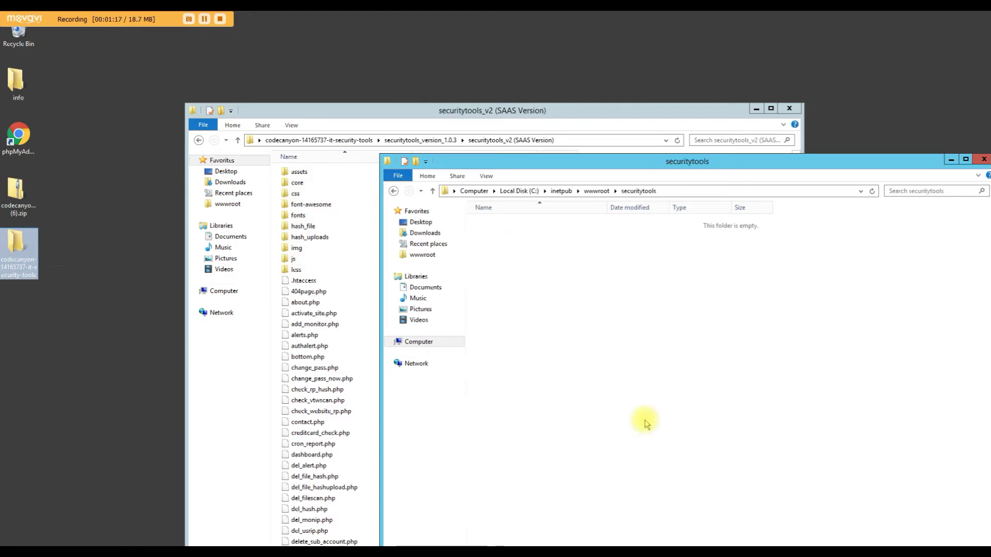
# Select all SAAS Version files and folders and drag them into securitytools
pyautogui.click(360, 346)
pyautogui.hotkey('ctrl', 'a')
pyautogui.moveTo(360, 346); pyautogui.dragTo(933, 403)
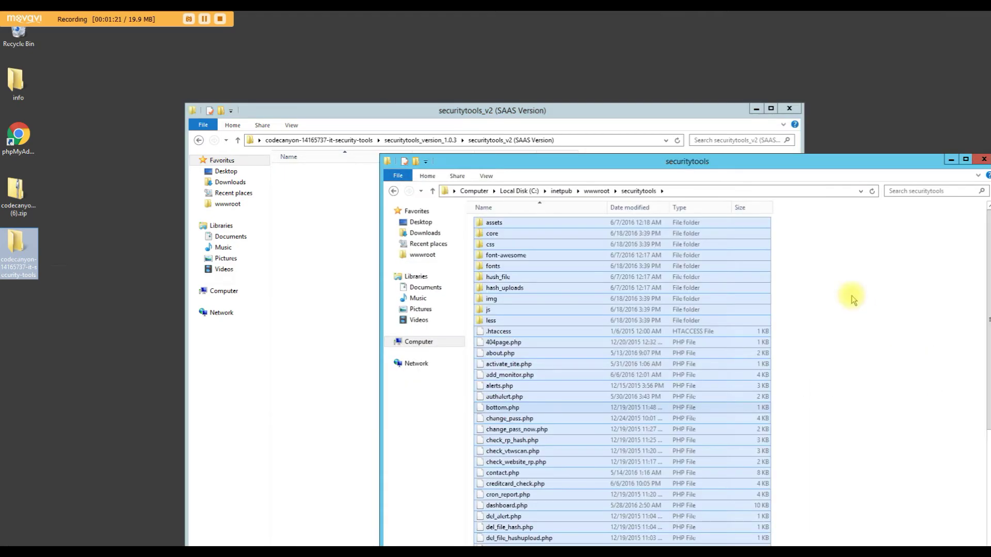
# Close the SAAS Version window and open the securitytools core folder
pyautogui.click(789, 109)
pyautogui.moveTo(786, 158); pyautogui.dragTo(640, 107)
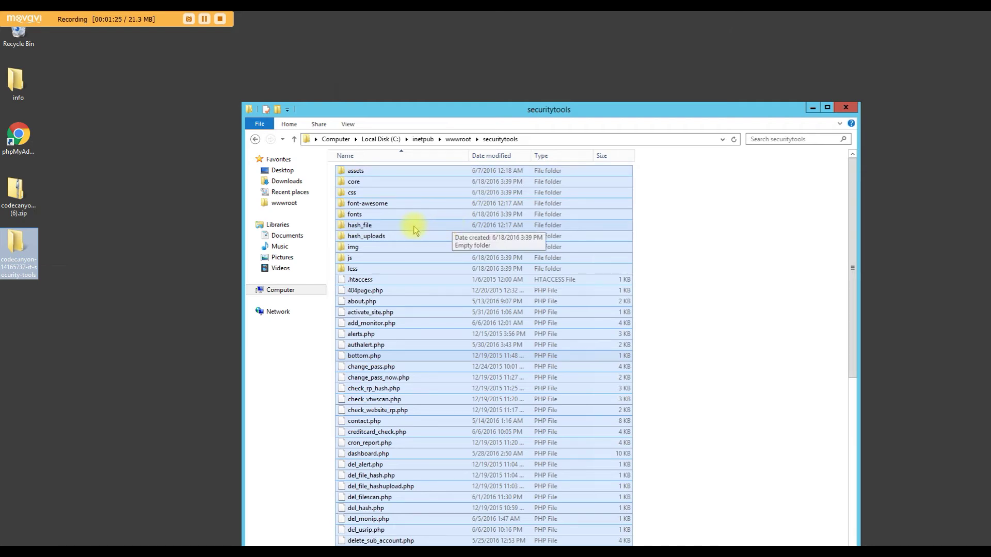
pyautogui.click(359, 183)
pyautogui.doubleClick(358, 183)
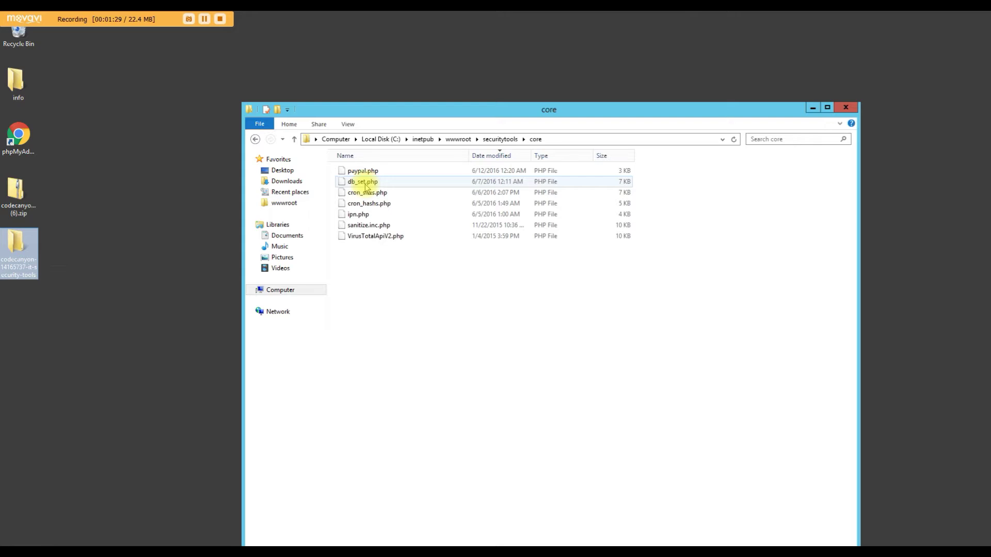
# Add Everyone with Full control to db_set.php's security permissions, then close the window
pyautogui.rightClick(362, 182)
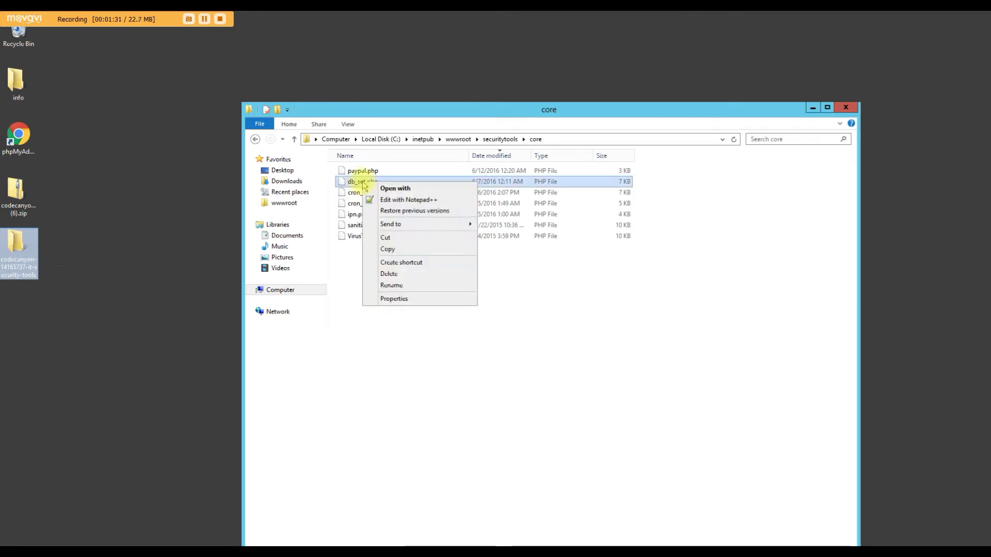
pyautogui.click(398, 300)
pyautogui.click(409, 206)
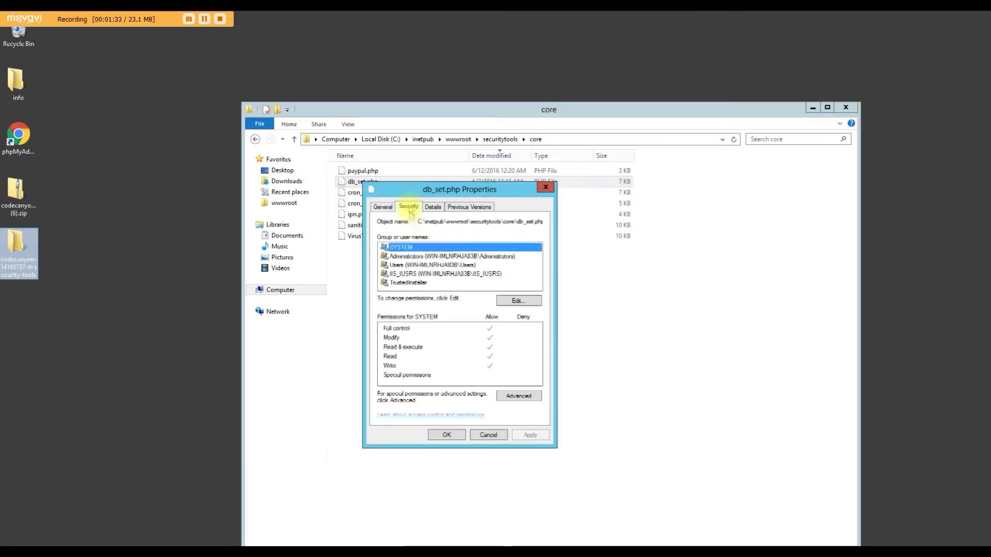
pyautogui.click(501, 304)
pyautogui.click(485, 345)
pyautogui.write('everyone')
pyautogui.hotkey('ctrl', 'k')
pyautogui.click(548, 356)
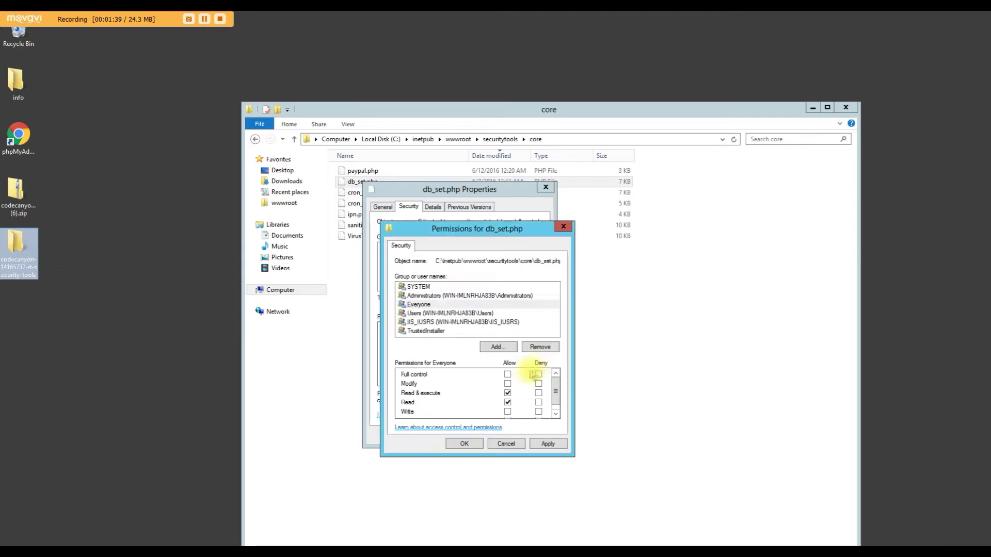
pyautogui.click(455, 442)
pyautogui.click(451, 436)
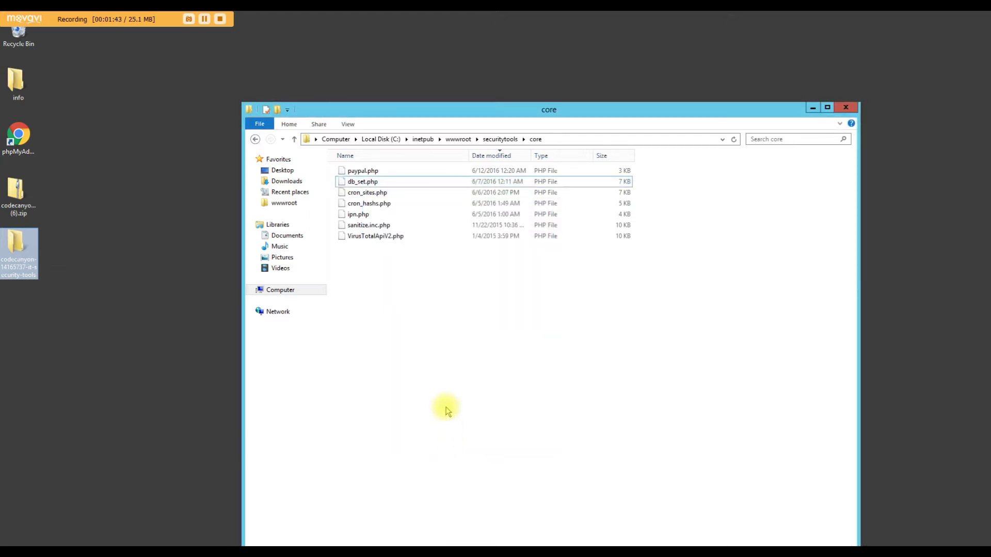
pyautogui.click(852, 110)
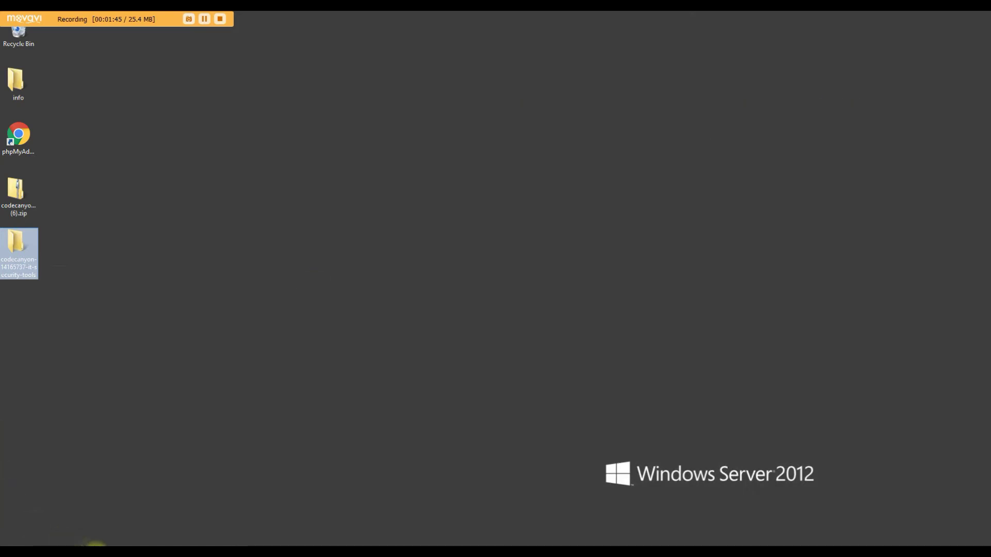
# Launch phpMyAdmin, log in, and start adding a new account from User accounts
pyautogui.doubleClick(35, 137)
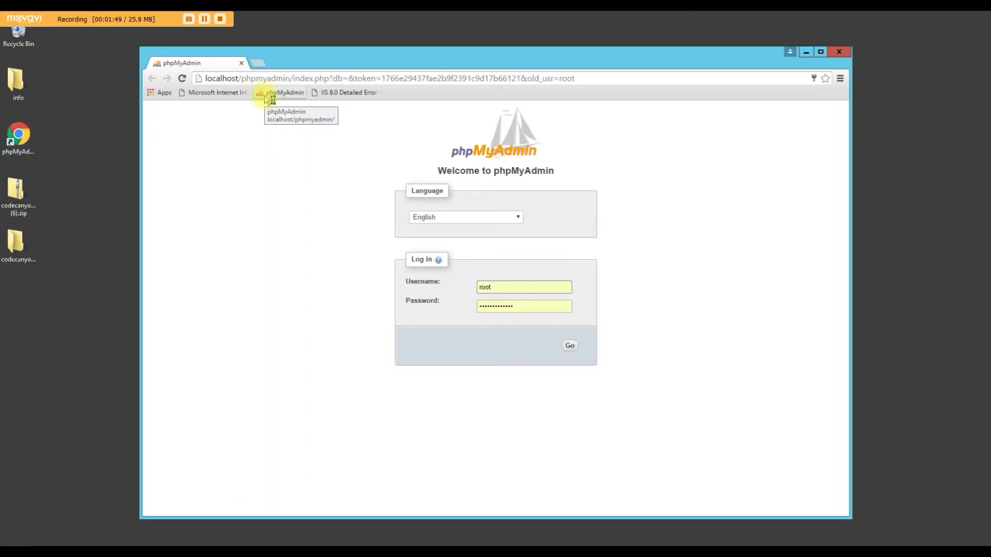
pyautogui.click(568, 346)
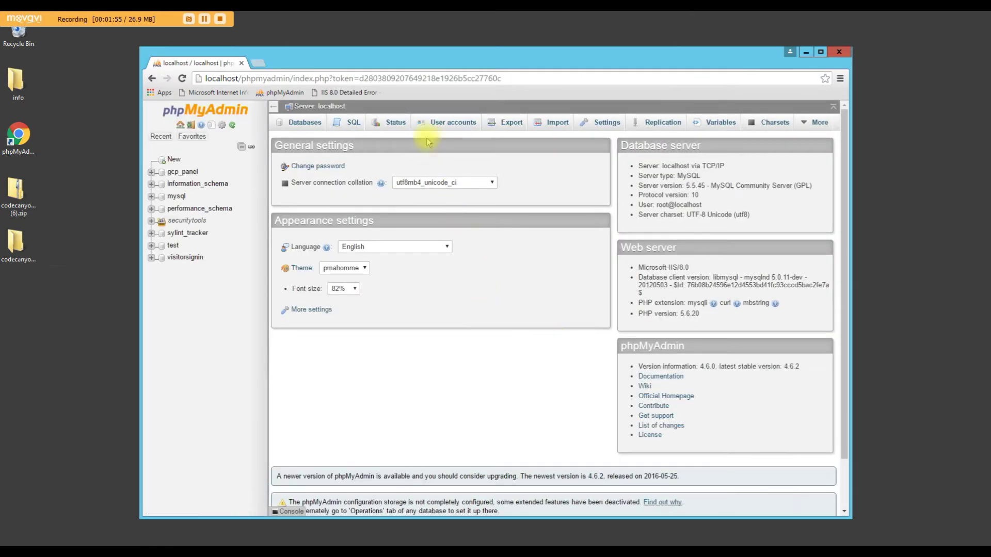
pyautogui.click(453, 125)
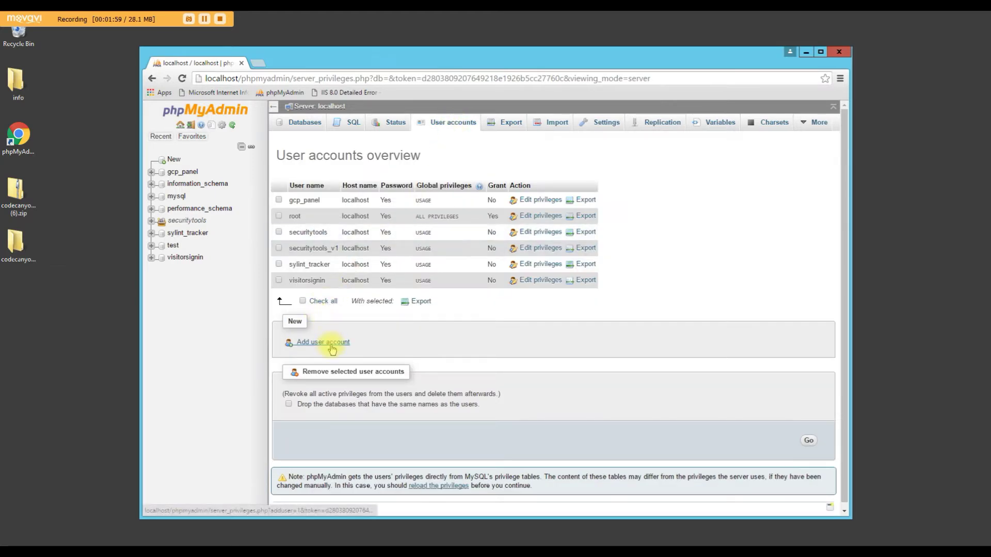
pyautogui.click(323, 343)
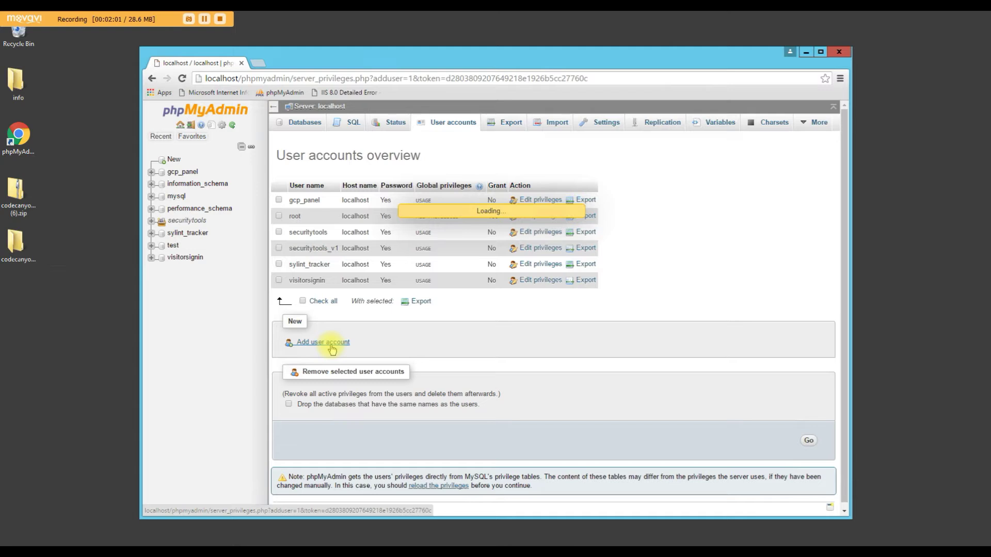
# Enter user name saas_db, set Host to Local, and generate a password
pyautogui.click(473, 213)
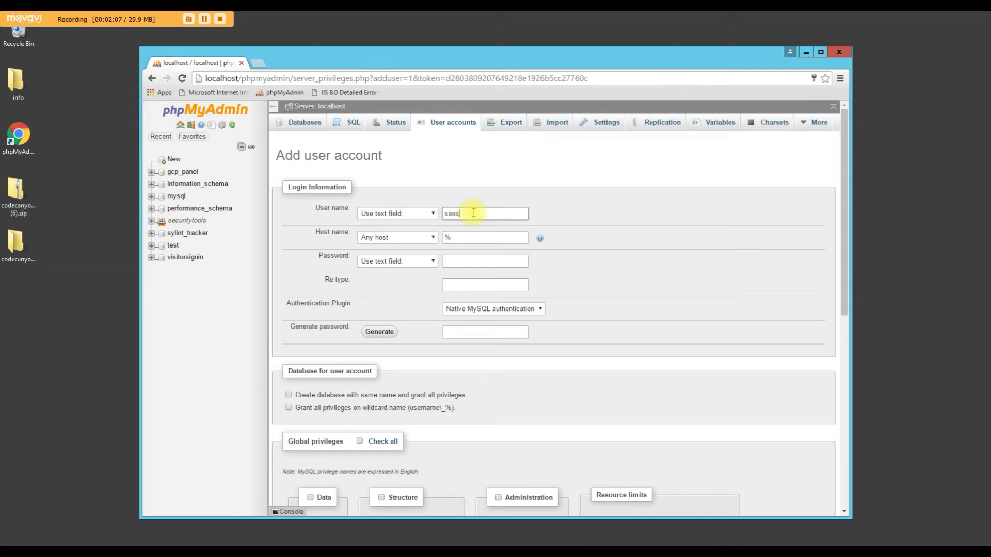
pyautogui.click(420, 238)
pyautogui.click(375, 259)
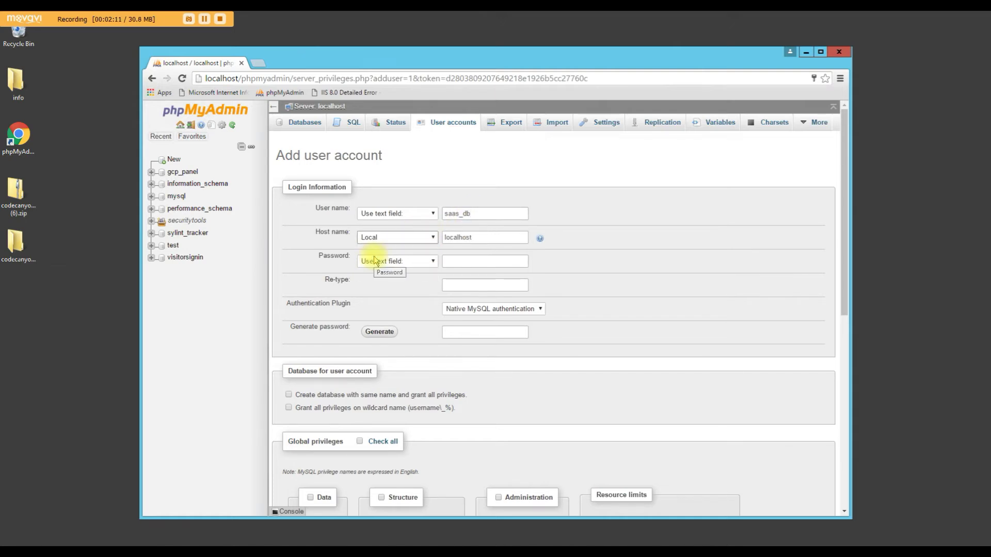
pyautogui.click(380, 332)
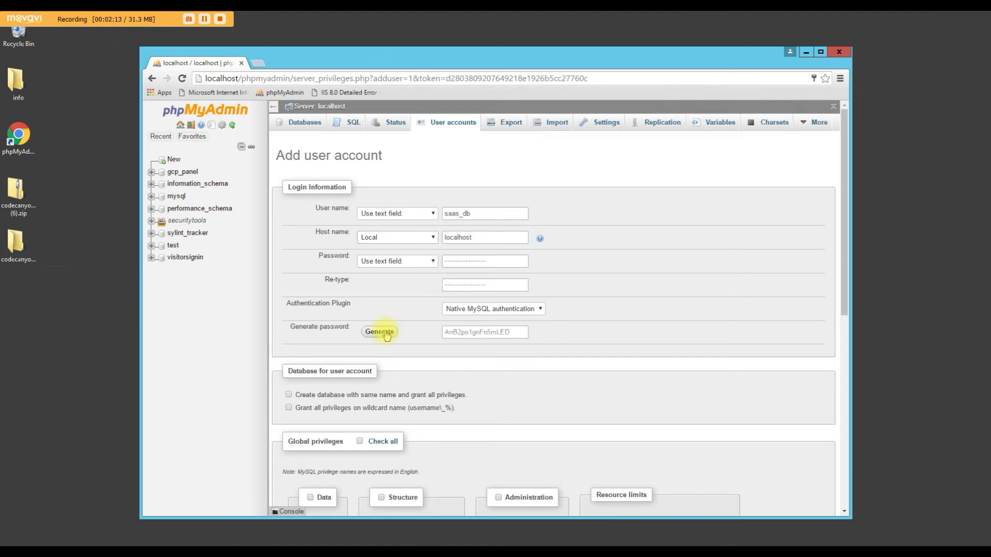
# Copy the generated password and the saas_db user name into a Notepad++ note
pyautogui.doubleClick(485, 332)
pyautogui.hotkey('ctrl', 'c')
pyautogui.hotkey('alt', 'Tab')
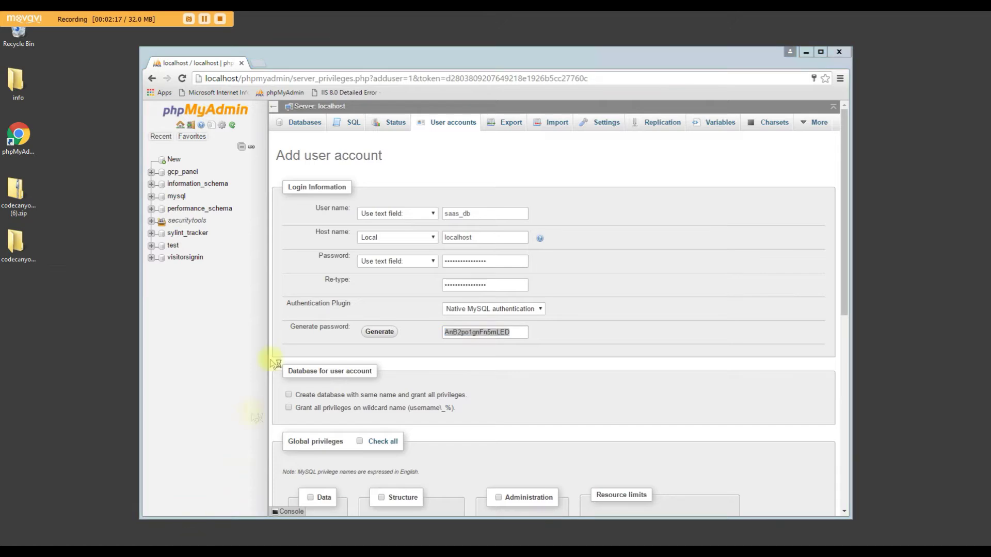
pyautogui.click(85, 311)
pyautogui.hotkey('ctrl', 'v')
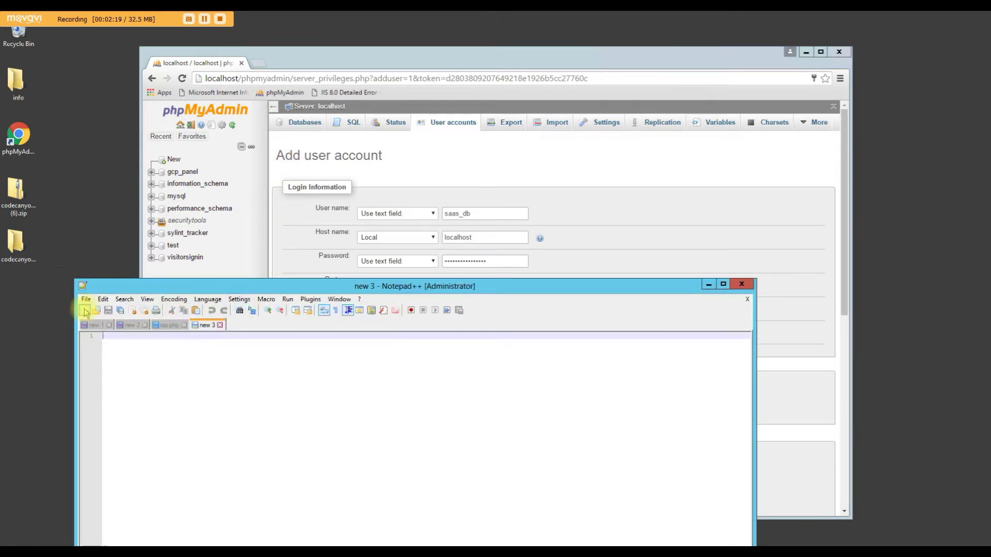
pyautogui.doubleClick(457, 214)
pyautogui.hotkey('ctrl', 'c')
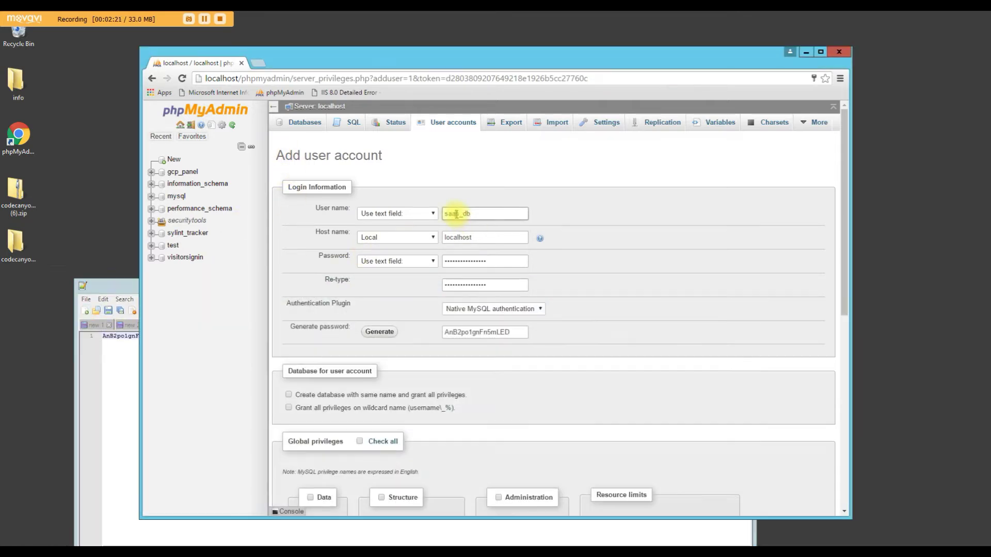
pyautogui.hotkey('alt', 'Tab')
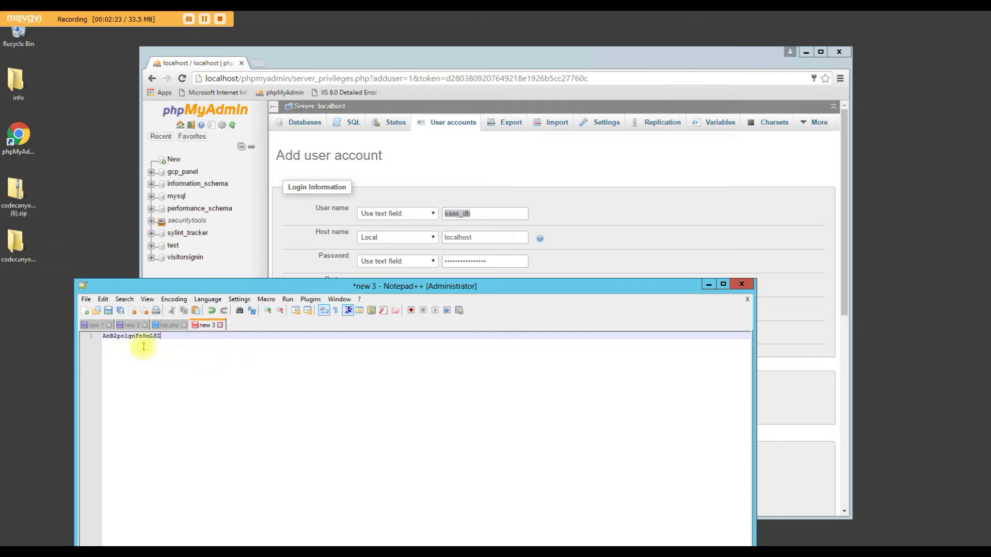
pyautogui.press('Return')
pyautogui.press('Return')
pyautogui.press('Up')
pyautogui.press('Up')
pyautogui.hotkey('ctrl', 'v')
pyautogui.click(552, 161)
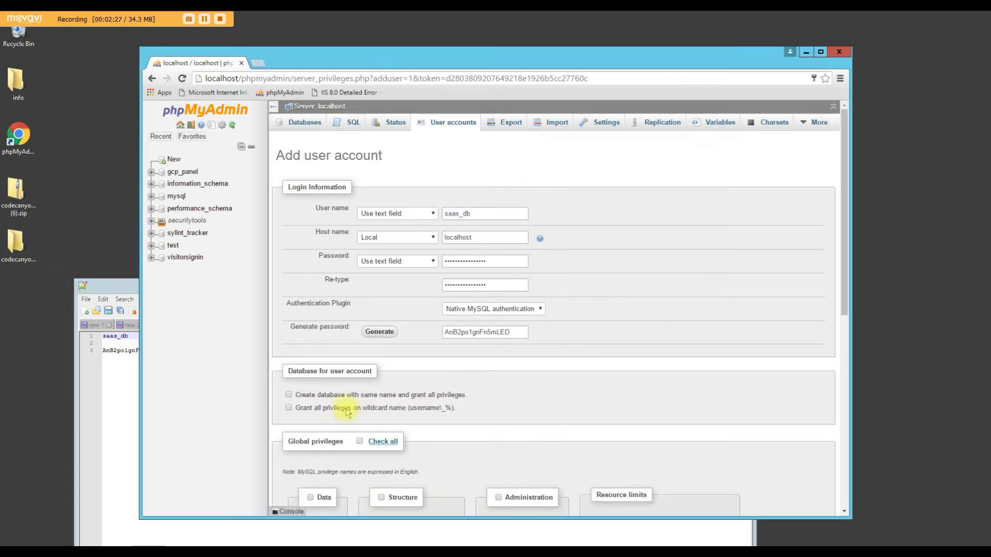
# Tick 'Create database with same name and grant all privileges' and create the account
pyautogui.click(289, 395)
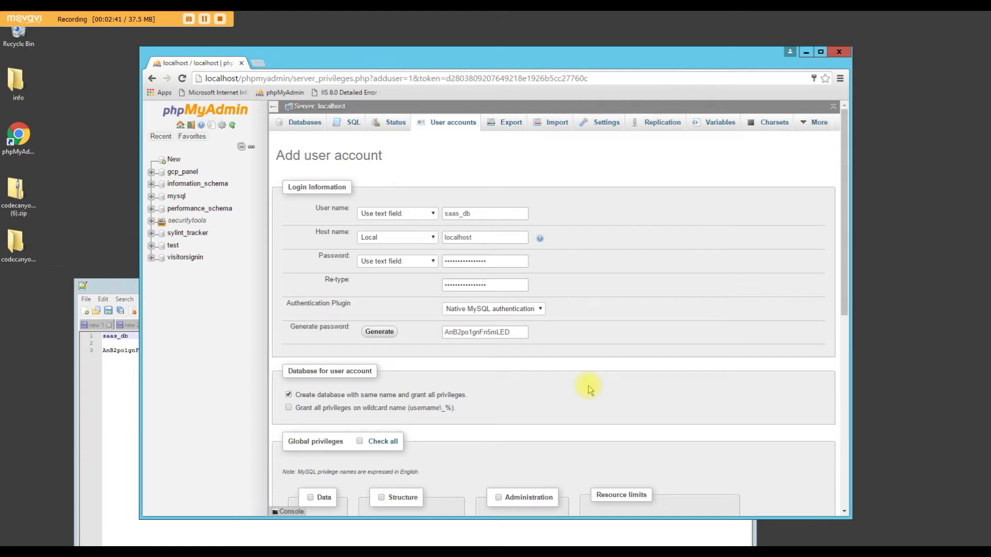
pyautogui.scroll(-7, 589, 390)
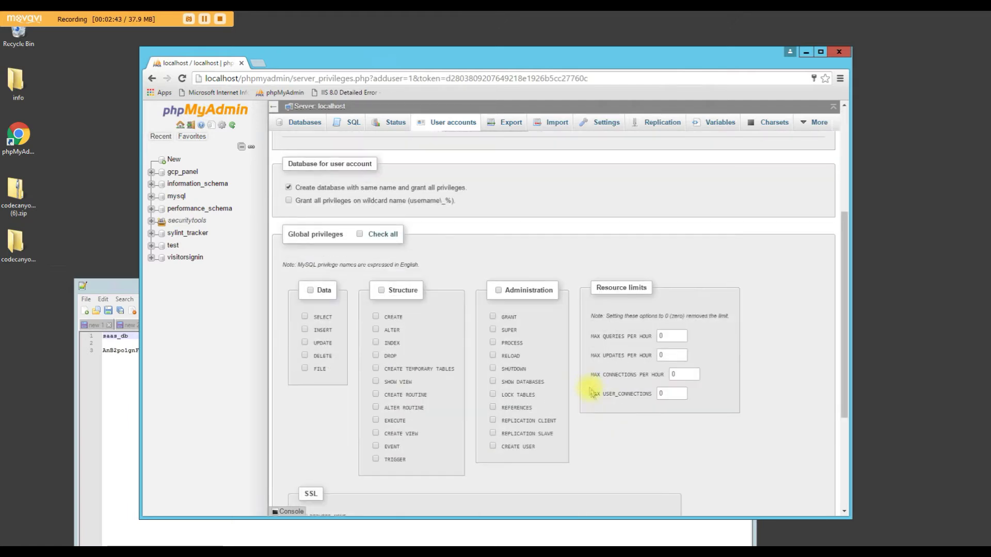
pyautogui.click(808, 471)
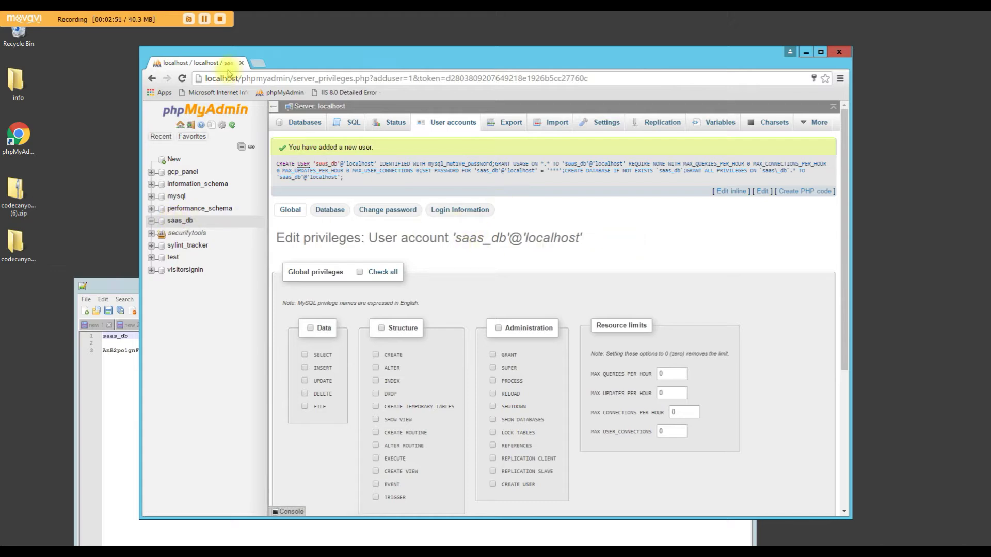
pyautogui.click(255, 65)
# Load localhost/securitytools/install.php, correcting the address typo, and click Start Install
pyautogui.write('localhost/securitytools/install.php')
pyautogui.press('Return')
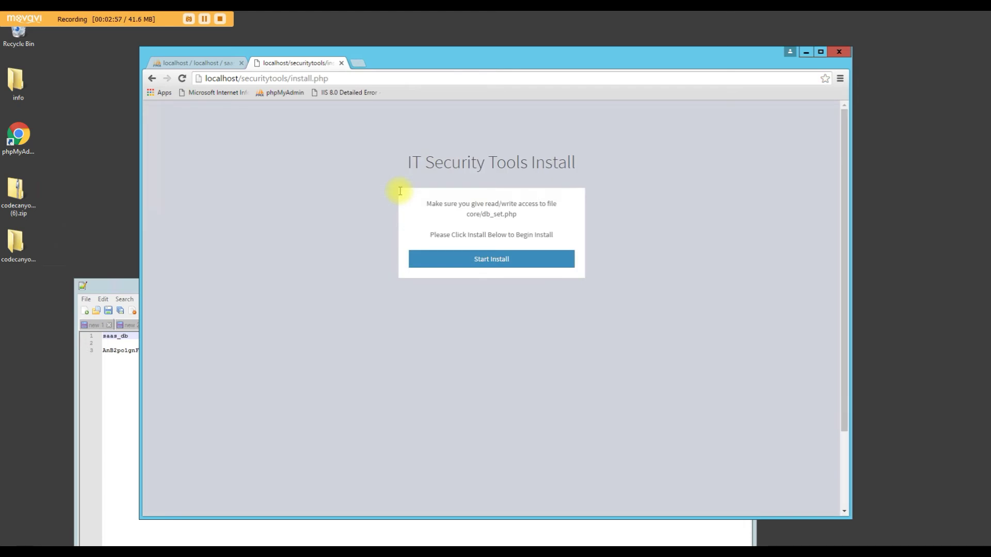
pyautogui.click(315, 78)
pyautogui.click(305, 79)
pyautogui.moveTo(291, 78); pyautogui.dragTo(364, 83)
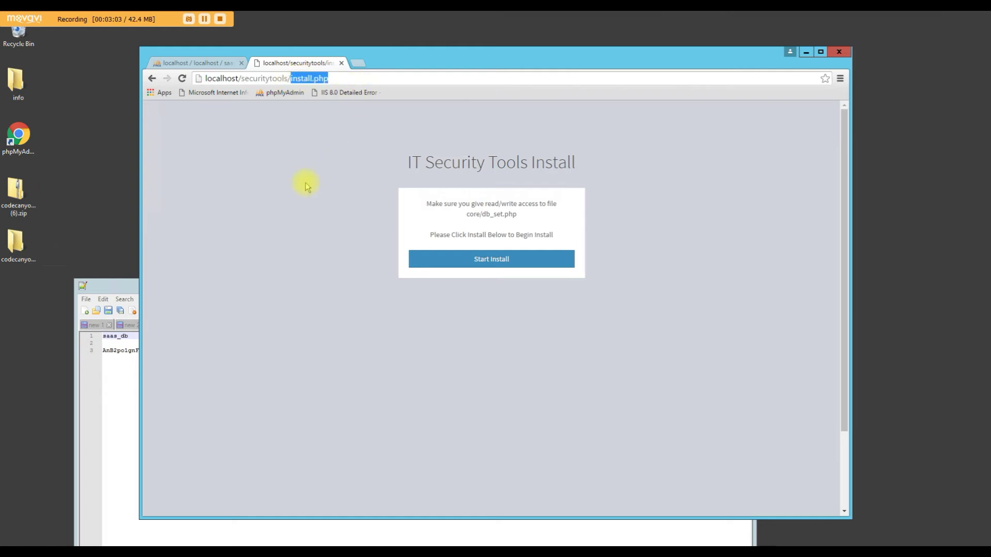
pyautogui.write('instl')
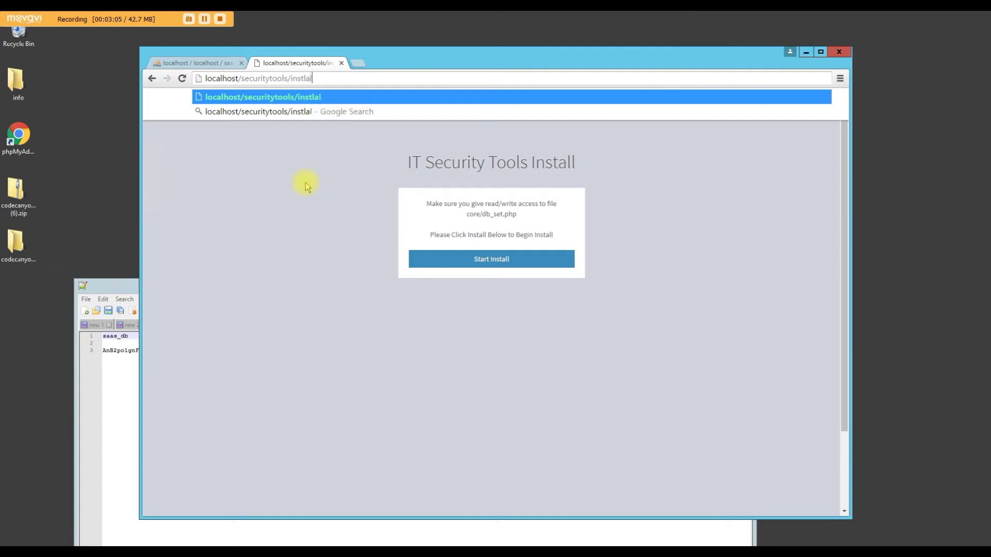
pyautogui.press('BackSpace')
pyautogui.write('all.php')
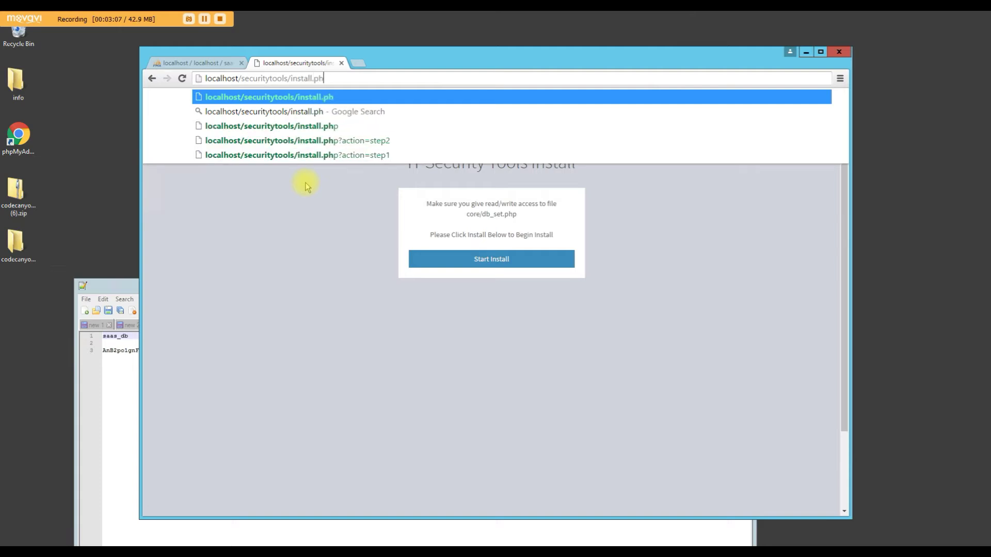
pyautogui.press('Return')
pyautogui.click(425, 264)
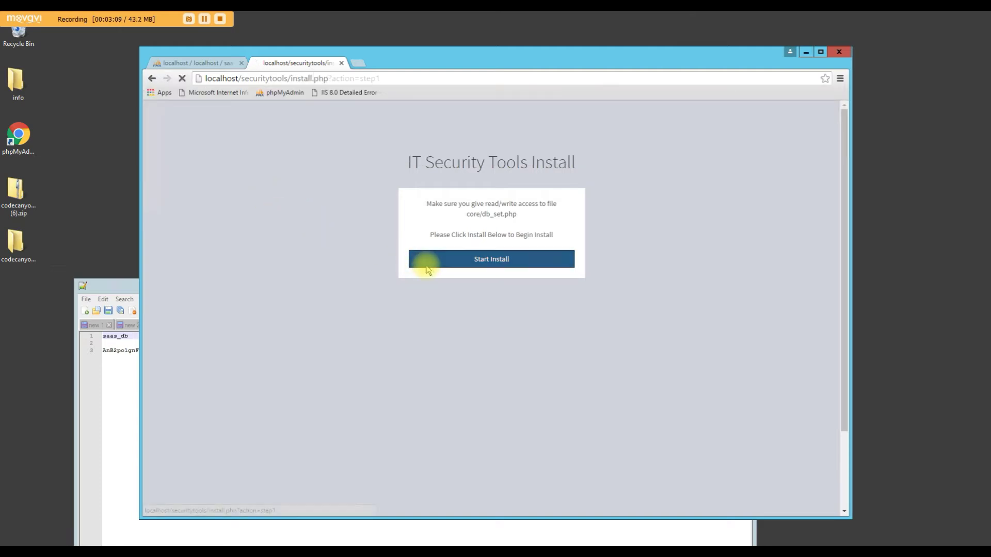
# Paste saas_db from the note into the Database Name and Database Username fields
pyautogui.doubleClick(115, 336)
pyautogui.hotkey('ctrl', 'c')
pyautogui.click(438, 238)
pyautogui.click(433, 272)
pyautogui.hotkey('ctrl', 'v')
pyautogui.click(427, 303)
pyautogui.hotkey('ctrl', 'v')
# Paste the saved password into Database Password, run Install Security Tools, then continue to Login
pyautogui.doubleClick(121, 351)
pyautogui.hotkey('ctrl', 'c')
pyautogui.click(473, 271)
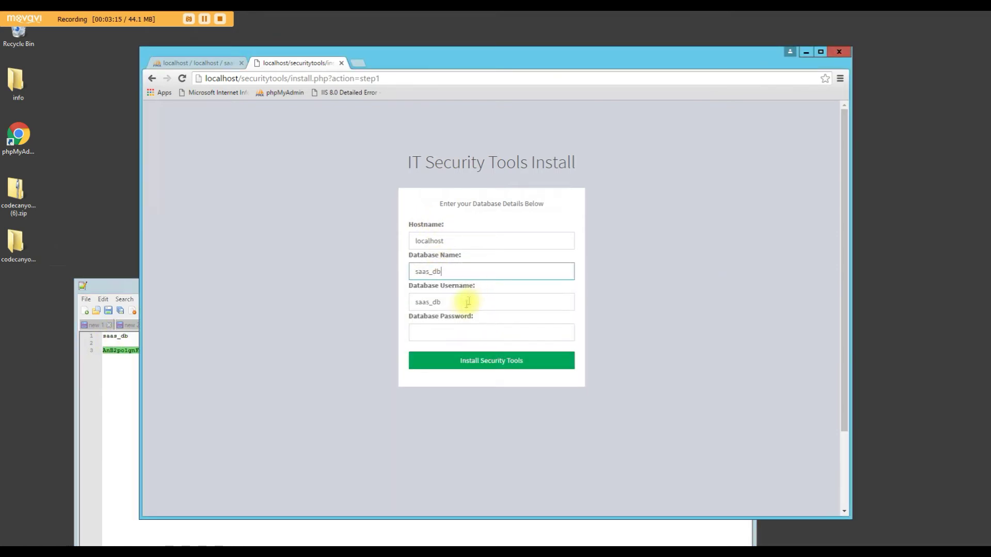
pyautogui.click(450, 332)
pyautogui.hotkey('ctrl', 'v')
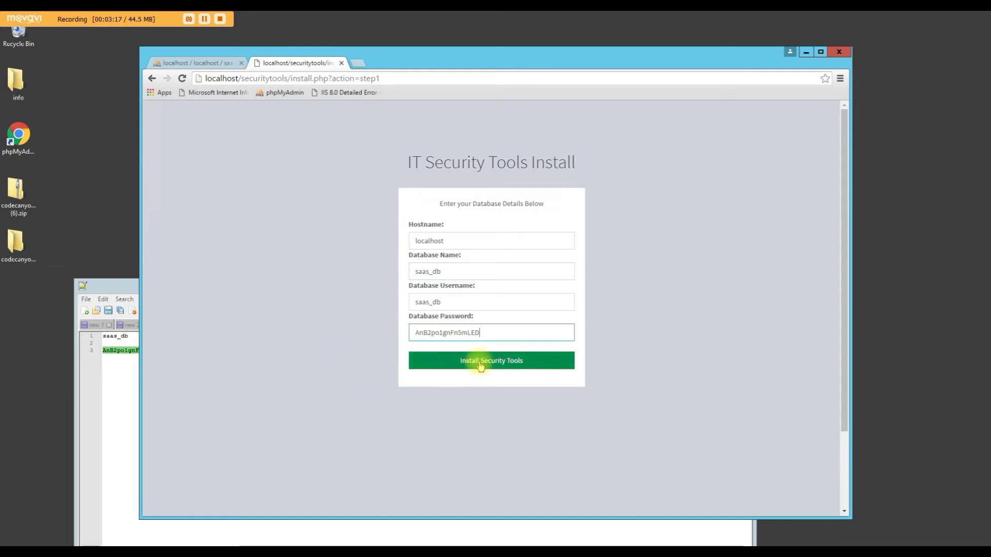
pyautogui.click(480, 366)
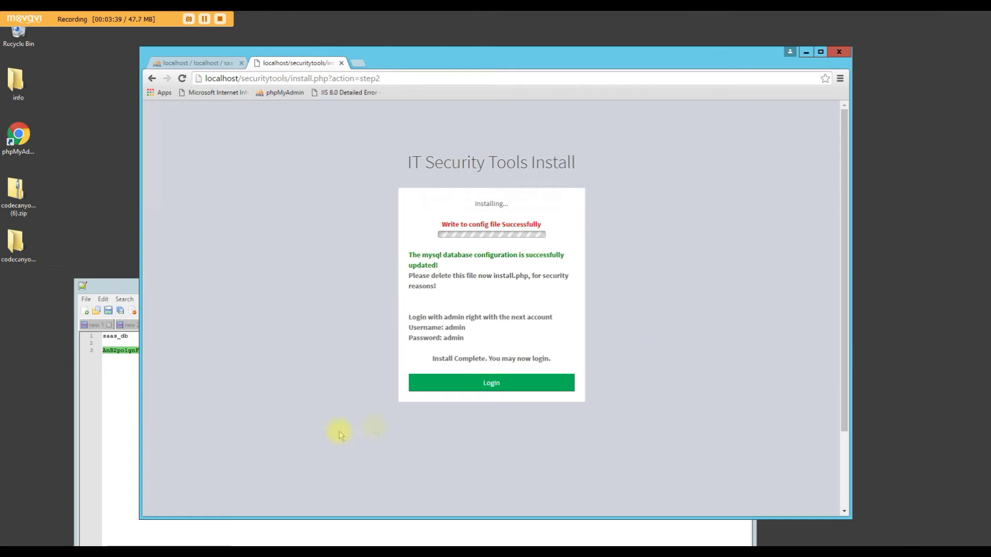
pyautogui.click(454, 386)
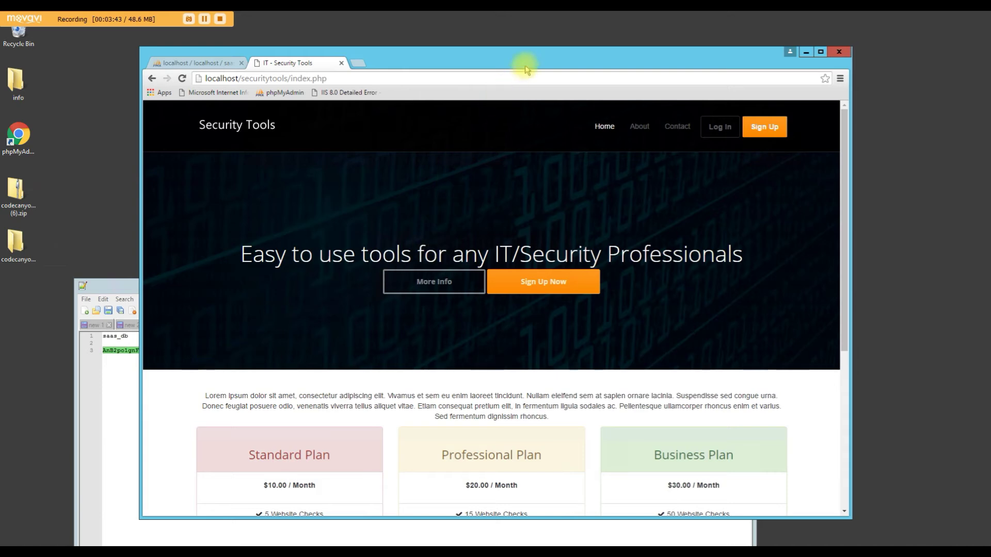
# Maximize Chrome and log in with the admin credentials, answering 12 to the verification sum
pyautogui.doubleClick(525, 65)
pyautogui.click(720, 80)
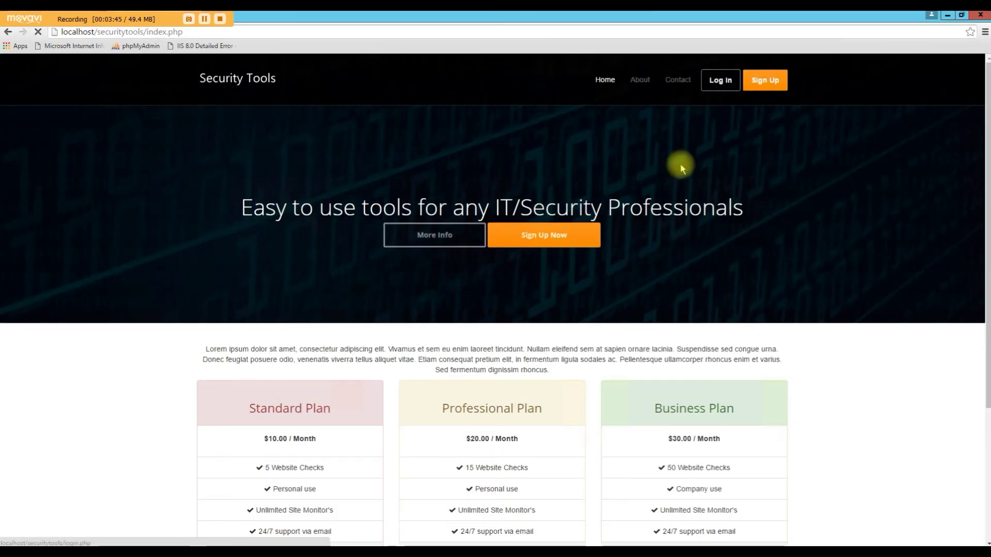
pyautogui.write('a')
pyautogui.press('BackSpace')
pyautogui.write('admin')
pyautogui.press('Tab')
pyautogui.write('admin')
pyautogui.press('Tab')
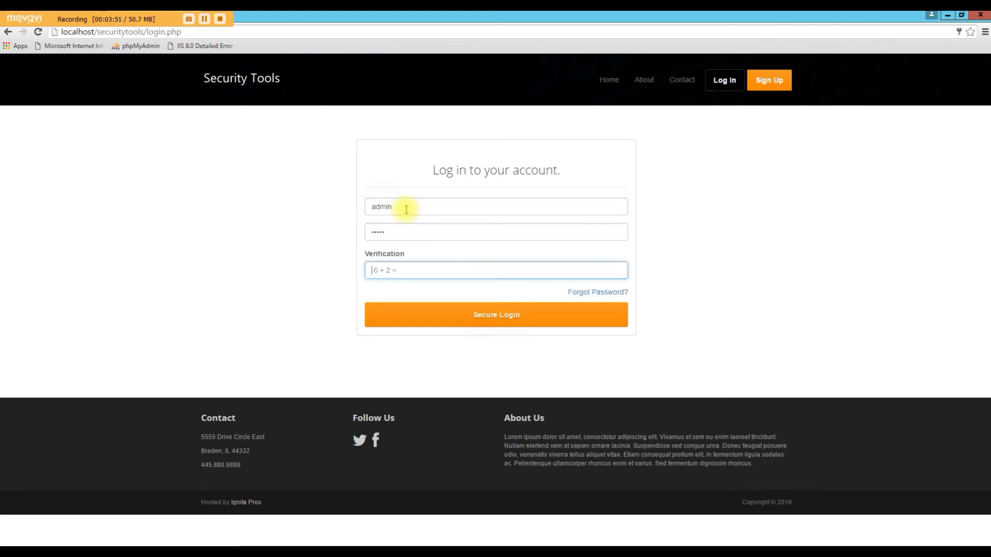
pyautogui.press('Down')
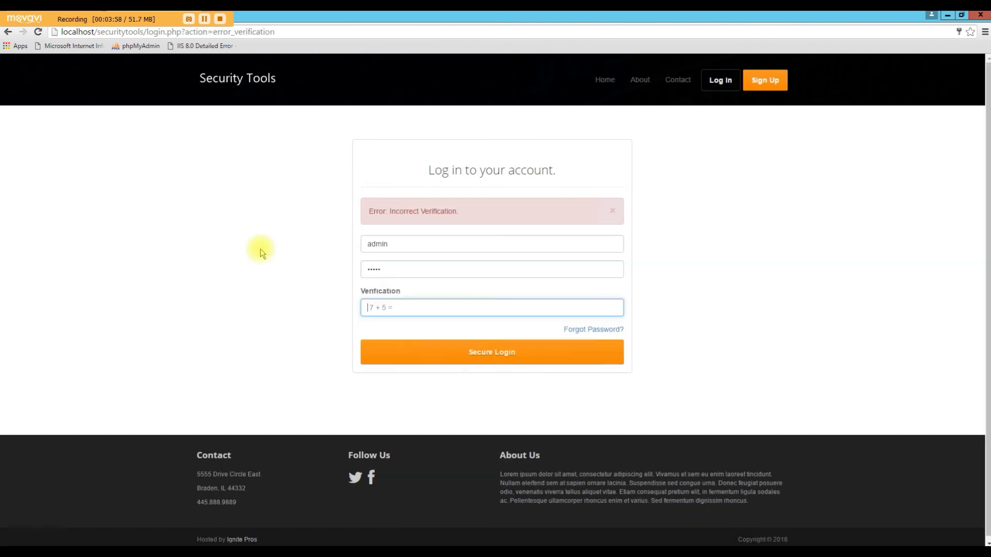
pyautogui.write('12')
pyautogui.press('Return')
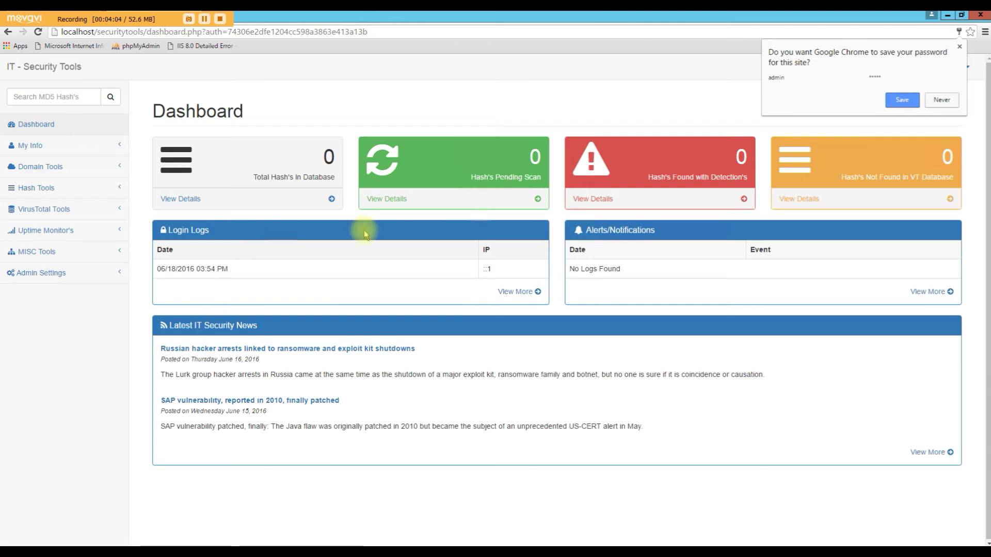
# Decline saving the password, restore the browser window, and open localhost/securitytools/ in a new tab
pyautogui.click(941, 99)
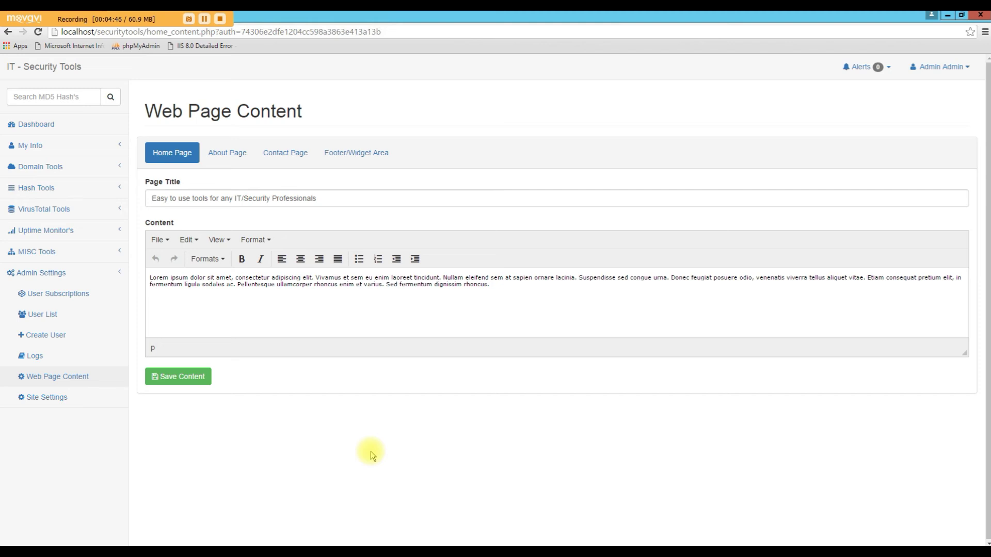
pyautogui.moveTo(281, 23); pyautogui.dragTo(289, 65)
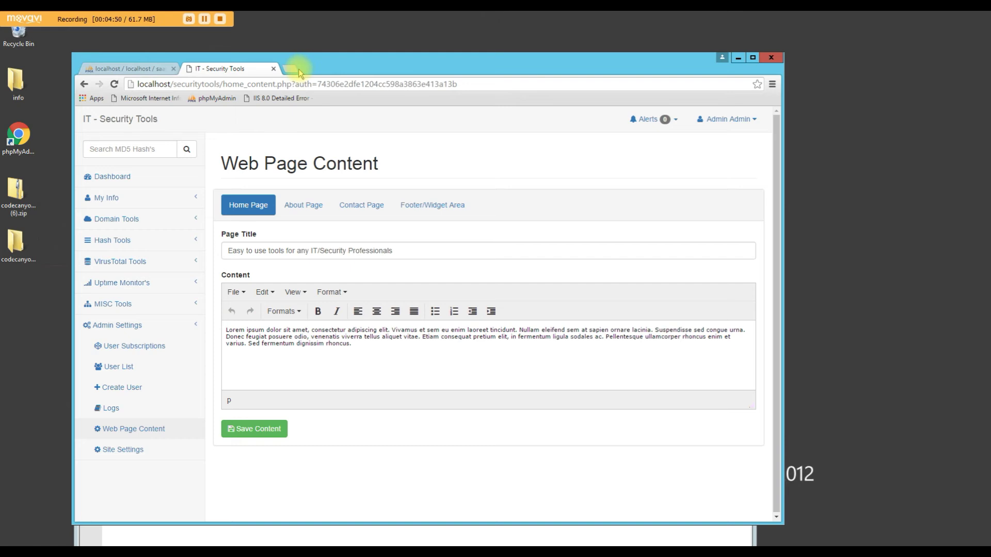
pyautogui.moveTo(293, 67); pyautogui.dragTo(288, 66)
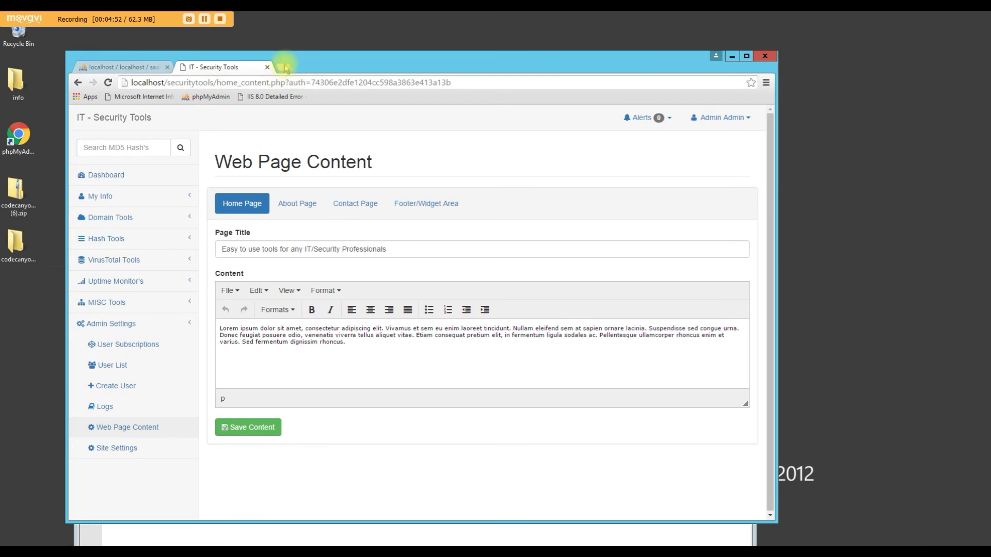
pyautogui.click(285, 67)
pyautogui.click(273, 98)
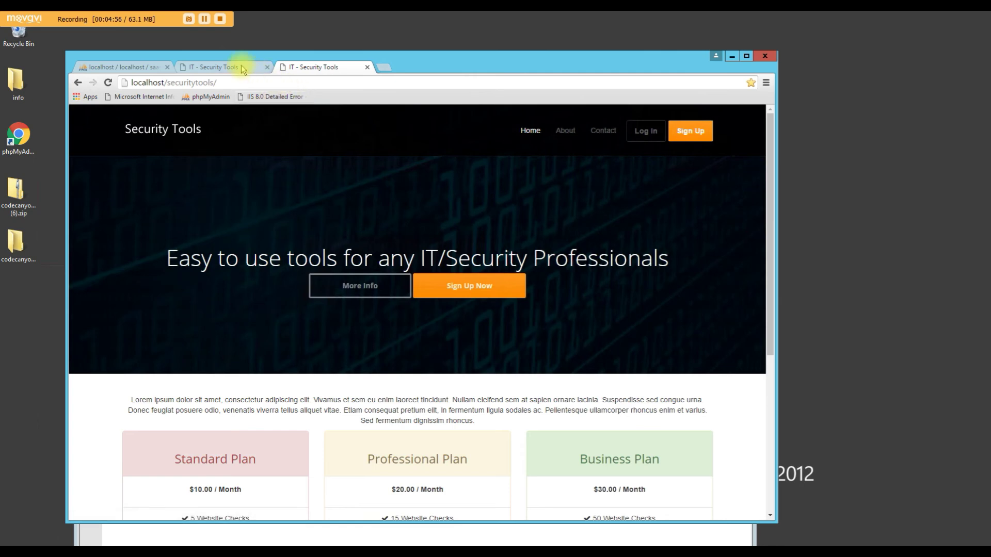
# Save the Home Page content with the added word 'test' and reload the public site
pyautogui.click(222, 67)
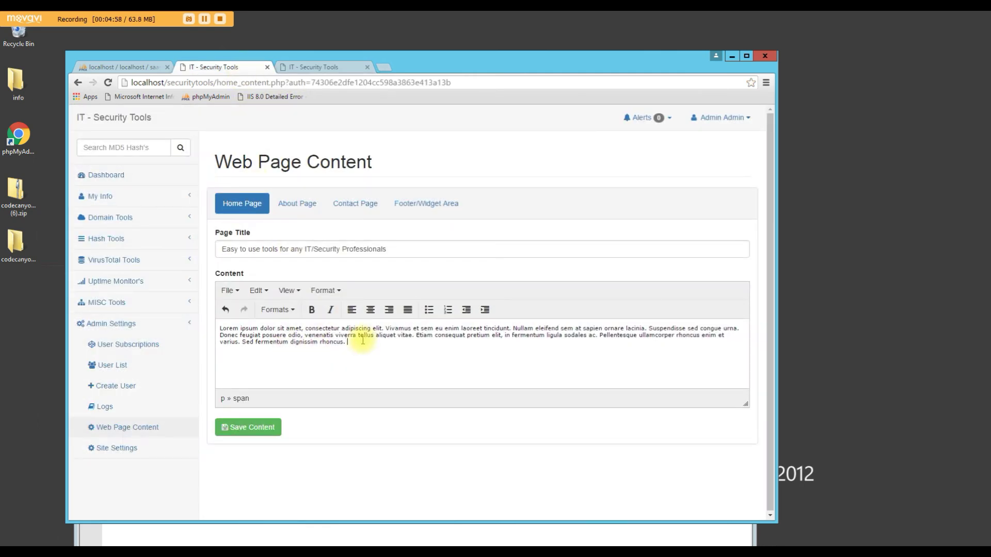
pyautogui.click(242, 427)
pyautogui.click(286, 68)
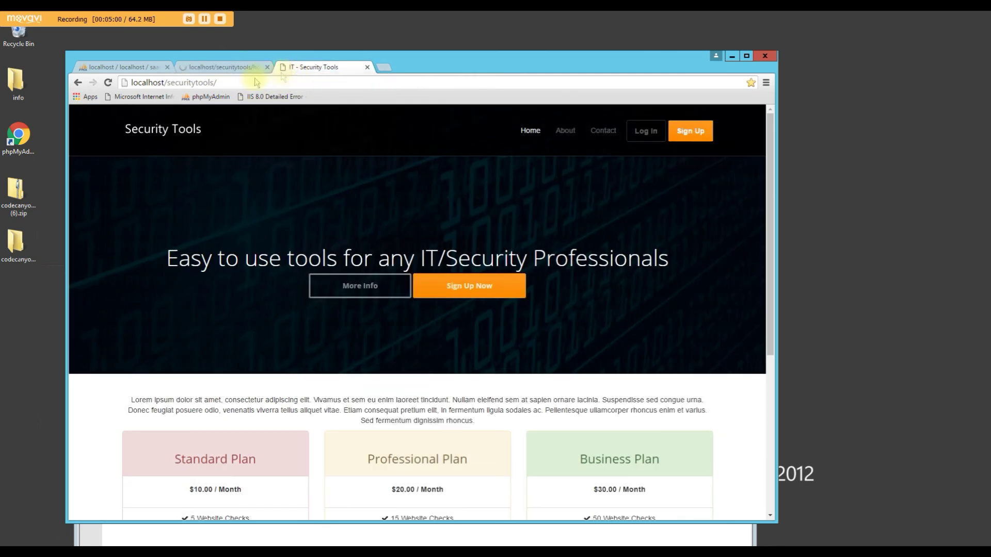
pyautogui.click(108, 82)
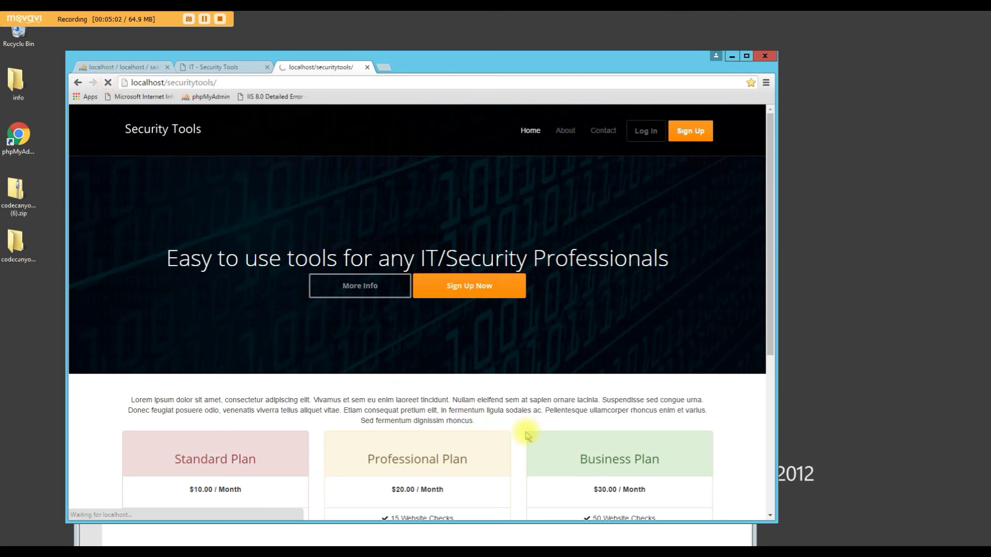
# Confirm 'test' shows on the public home page, view About and Contact, then return to the editor
pyautogui.doubleClick(476, 419)
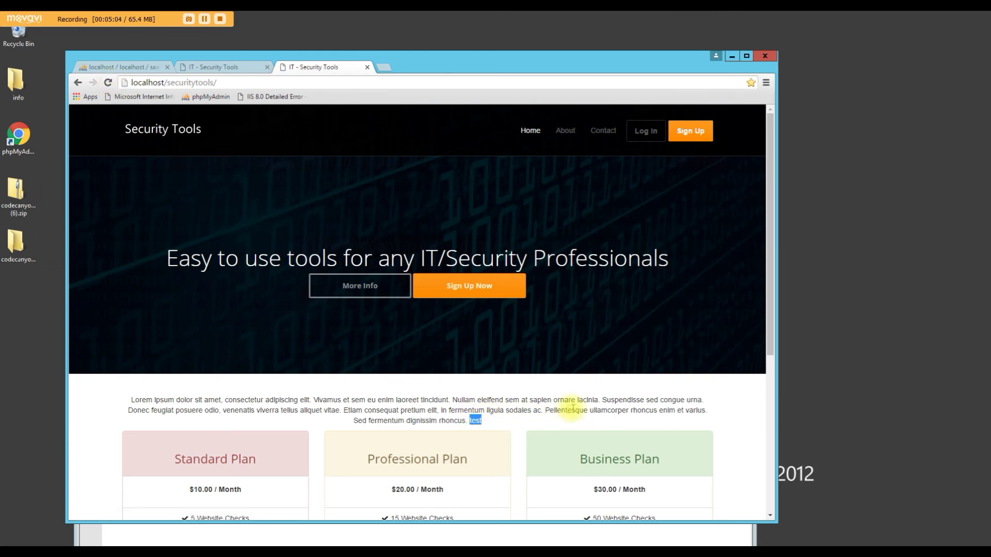
pyautogui.scroll(-5, 573, 405)
pyautogui.scroll(5, 566, 425)
pyautogui.click(565, 130)
pyautogui.click(602, 130)
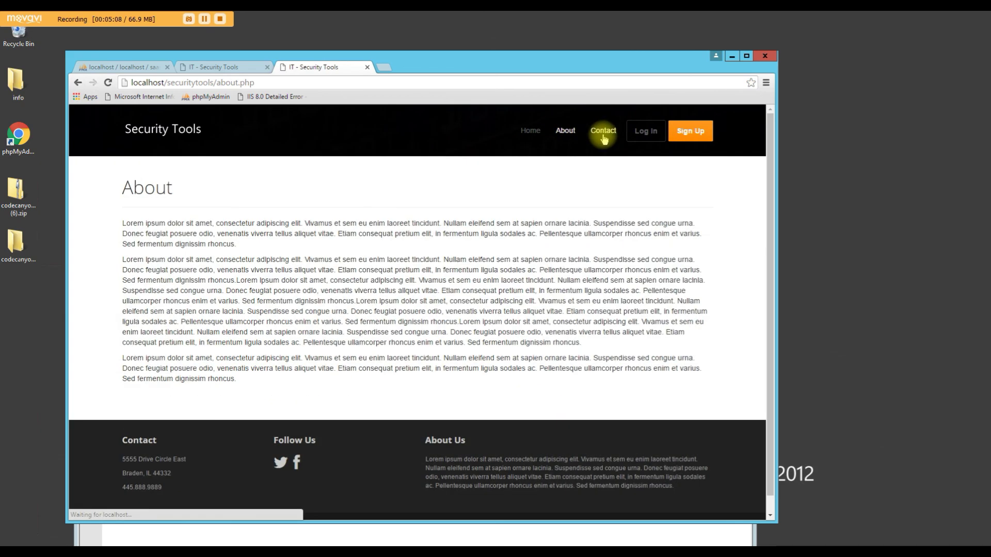
pyautogui.scroll(-2, 432, 354)
pyautogui.scroll(2, 432, 354)
pyautogui.click(229, 67)
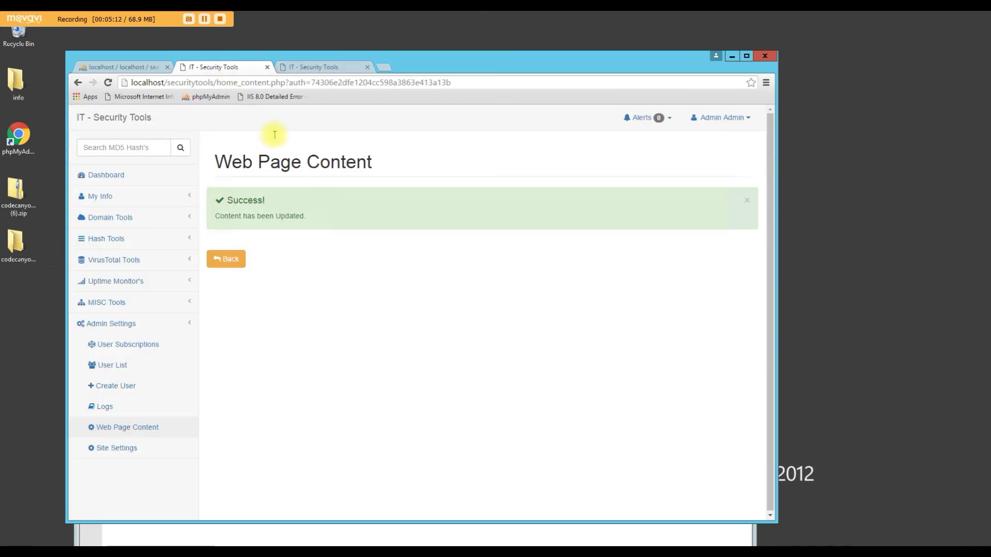
pyautogui.click(226, 259)
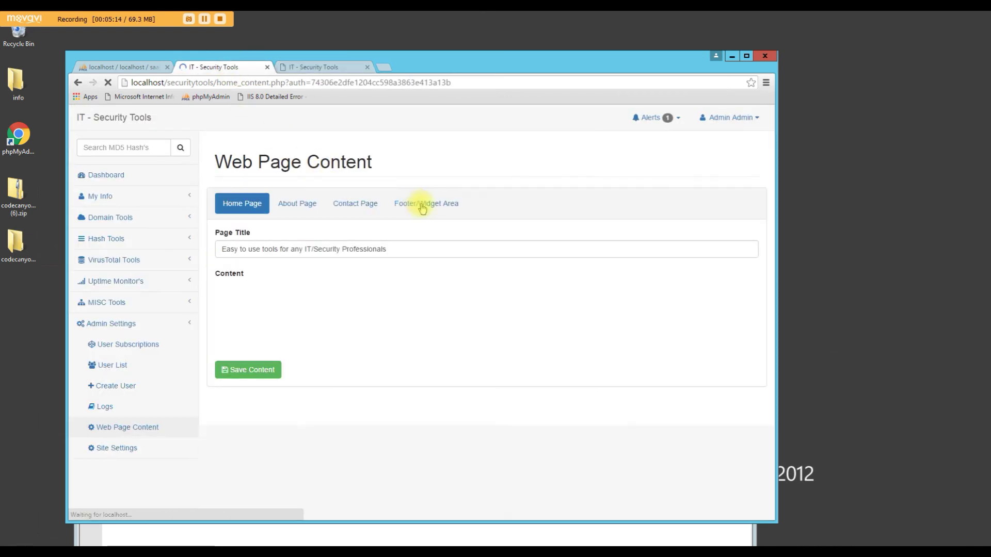
# Clear the Twitter Link and Facebook Link values in the Footer/Widget Area settings
pyautogui.click(423, 203)
pyautogui.moveTo(295, 382); pyautogui.dragTo(220, 382)
pyautogui.scroll(-3, 319, 411)
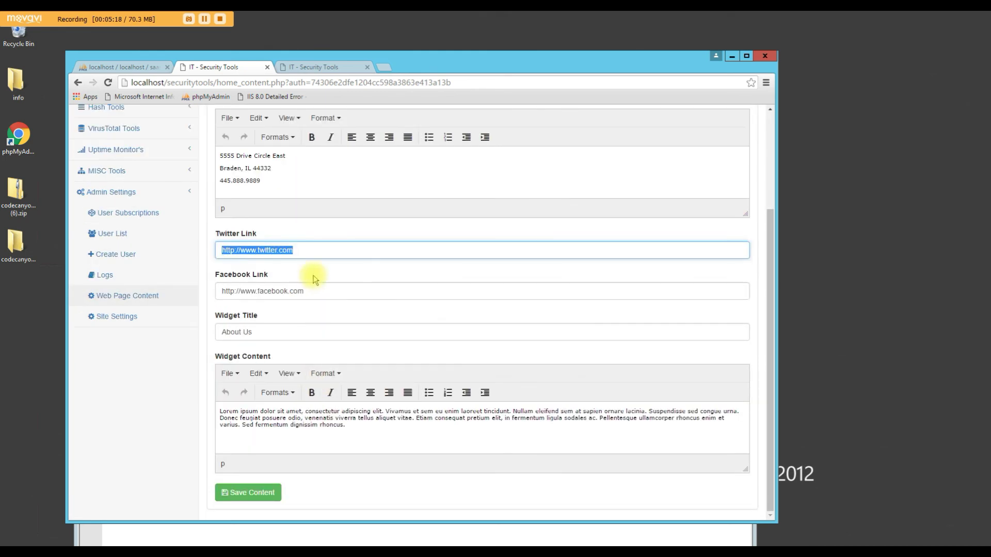
pyautogui.press('BackSpace')
pyautogui.moveTo(322, 289); pyautogui.dragTo(195, 293)
pyautogui.press('BackSpace')
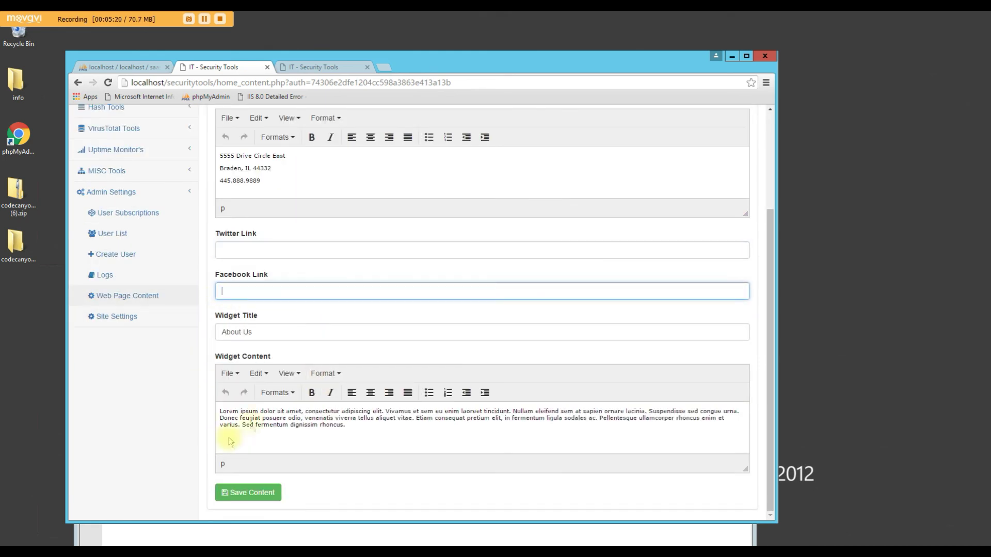
# Check the footer on the public site, then go back to the content editor
pyautogui.click(330, 67)
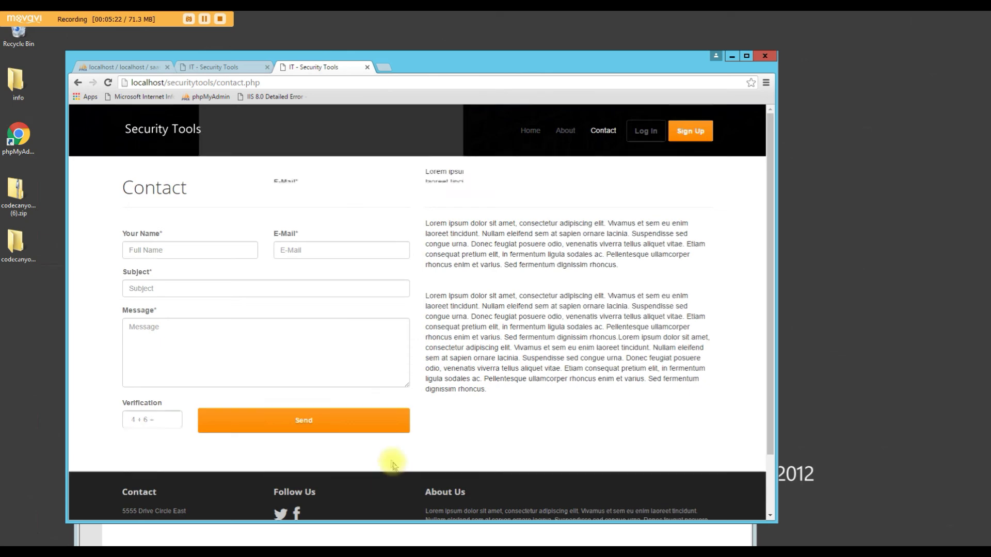
pyautogui.scroll(-2, 278, 436)
pyautogui.click(217, 66)
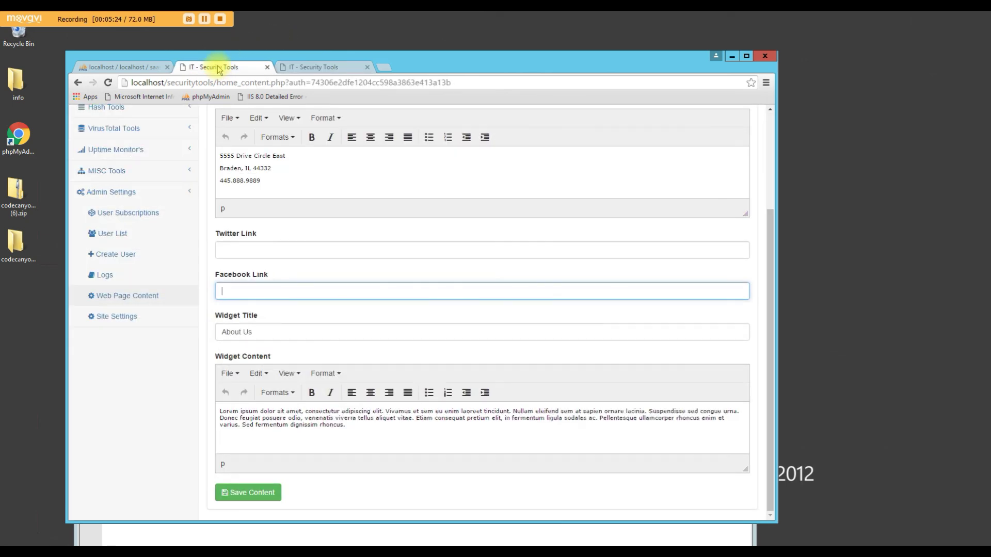
pyautogui.scroll(3, 376, 387)
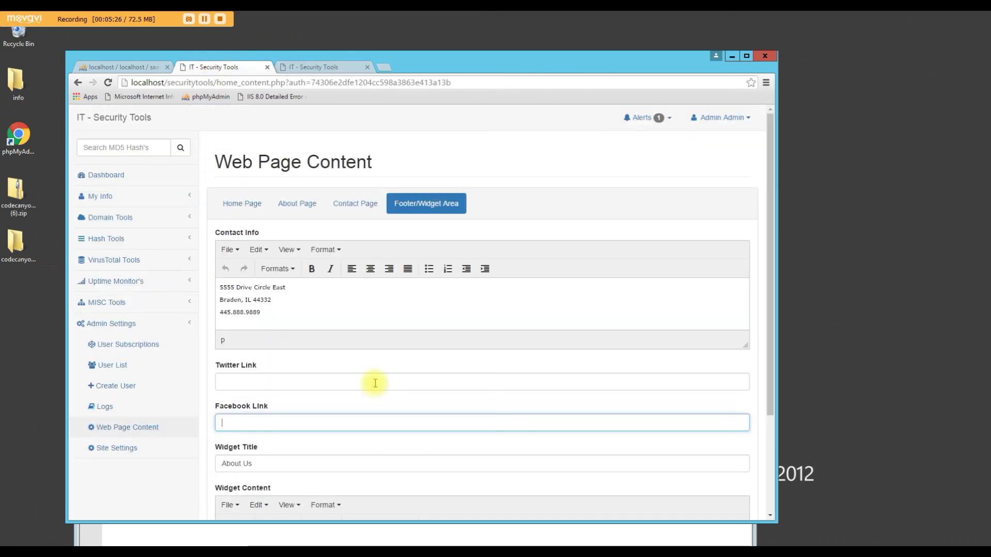